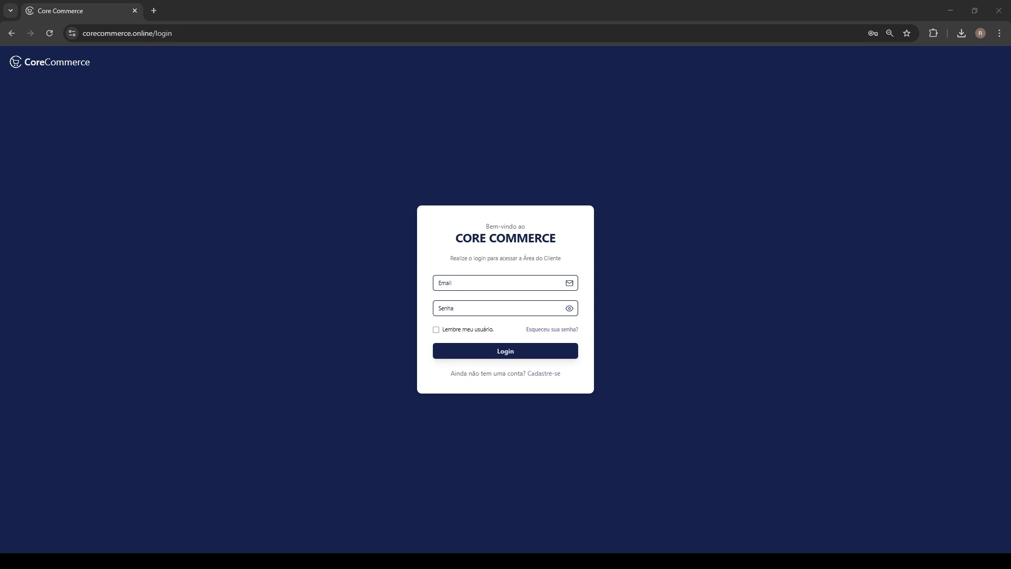
Log in to Core Commerce with the account e-mail and password, dismissing the browser's password warning
{"action": "left_click", "coordinate": [473, 285]}
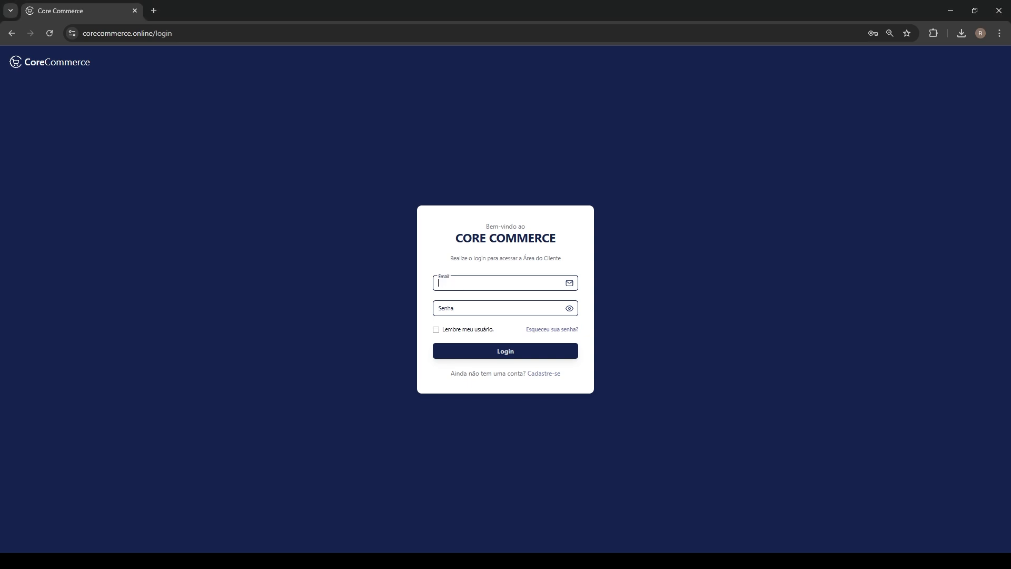
{"action": "left_click", "coordinate": [515, 307]}
{"action": "left_click", "coordinate": [492, 308]}
{"action": "type", "text": "•••"}
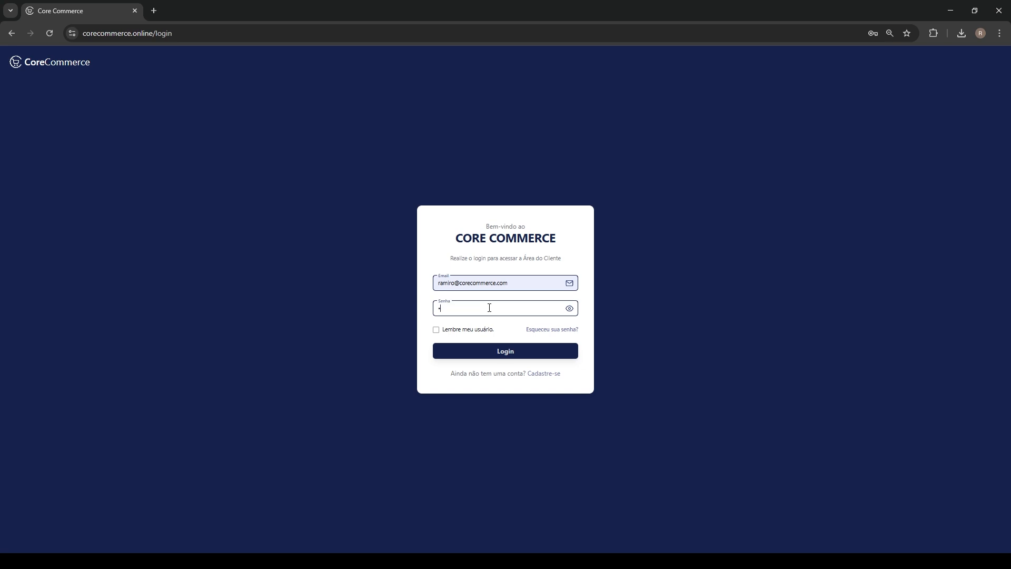
{"action": "type", "text": "•••••"}
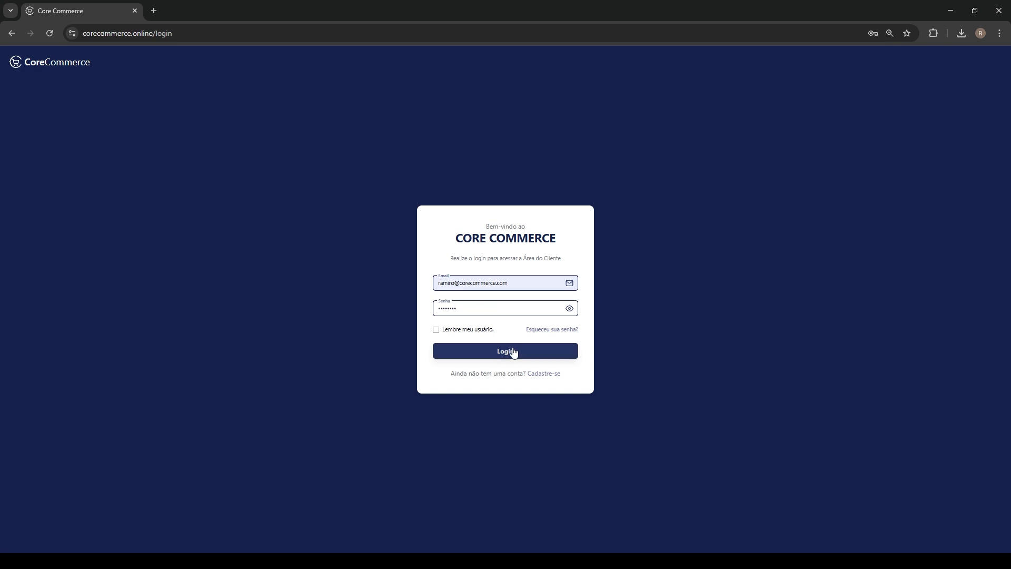
{"action": "left_click", "coordinate": [516, 352]}
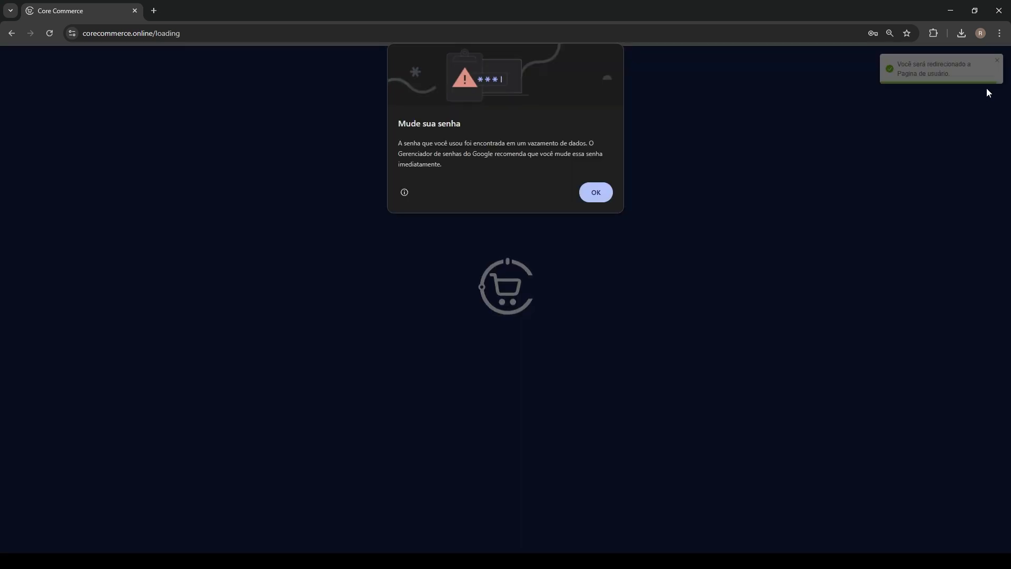
{"action": "left_click", "coordinate": [601, 197]}
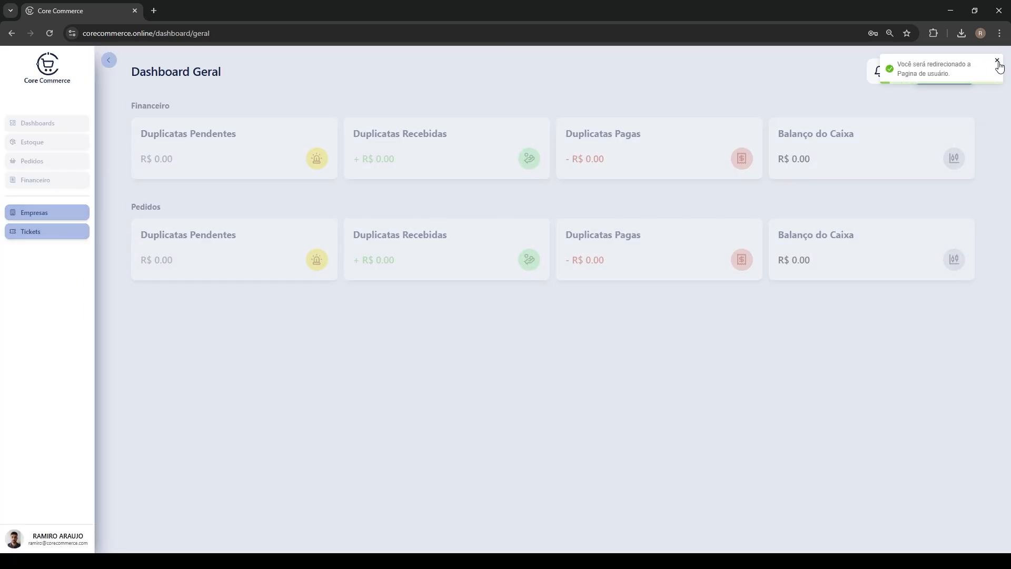
Select CORE COMMERCE as the active company from the Empresas list
{"action": "left_click", "coordinate": [953, 78]}
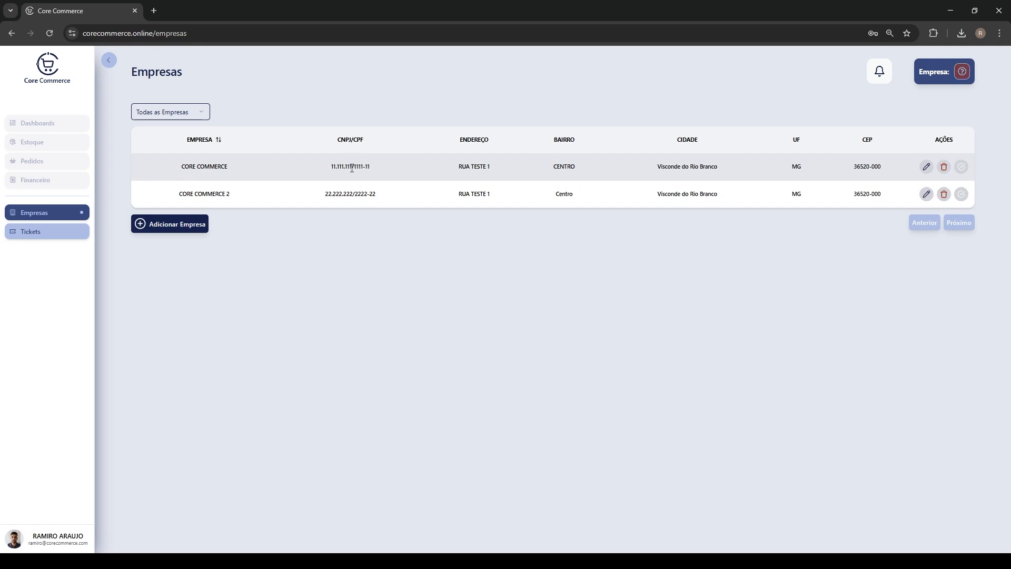
{"action": "left_click", "coordinate": [964, 167]}
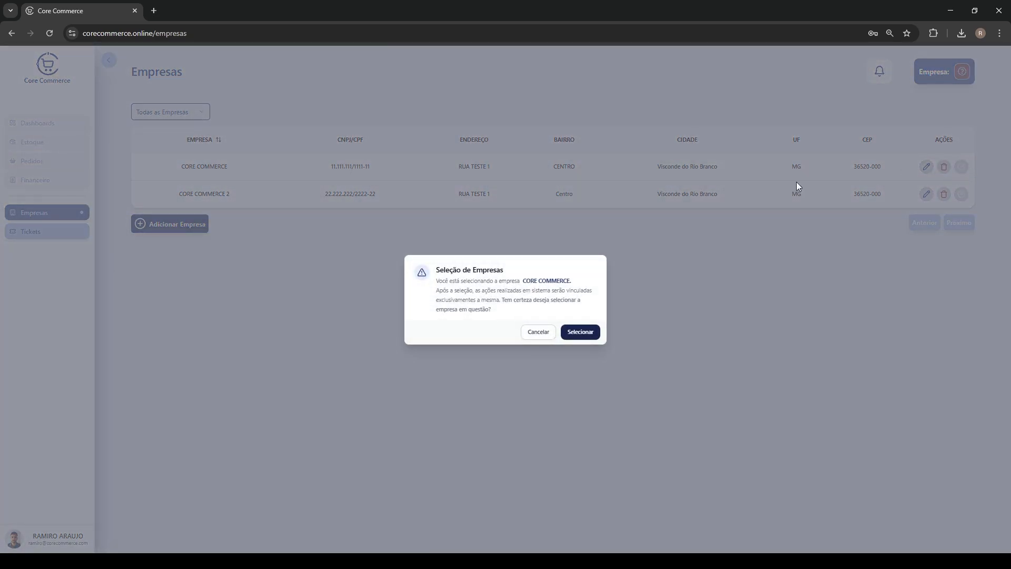
{"action": "left_click", "coordinate": [593, 332]}
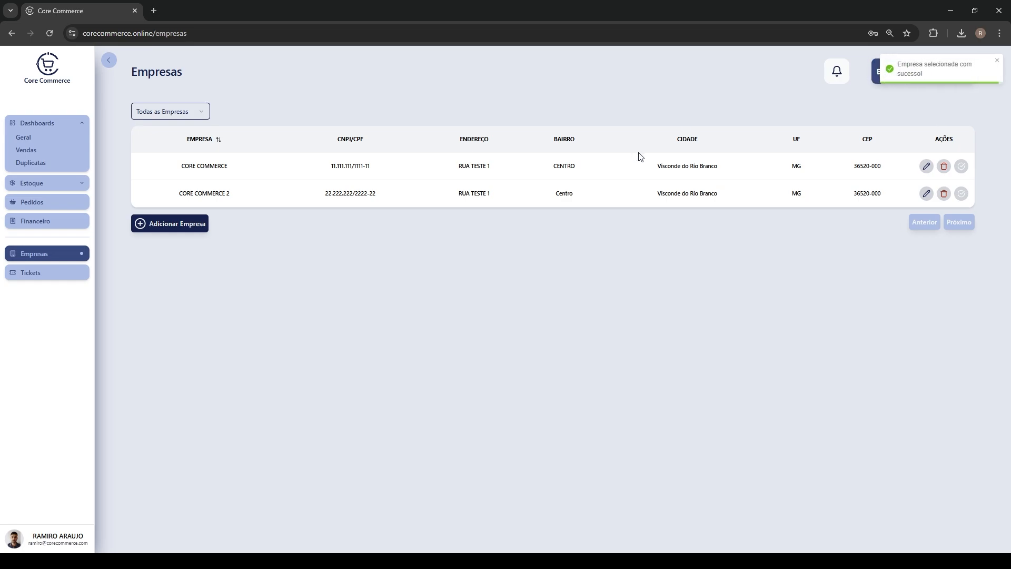
{"action": "left_click", "coordinate": [998, 60]}
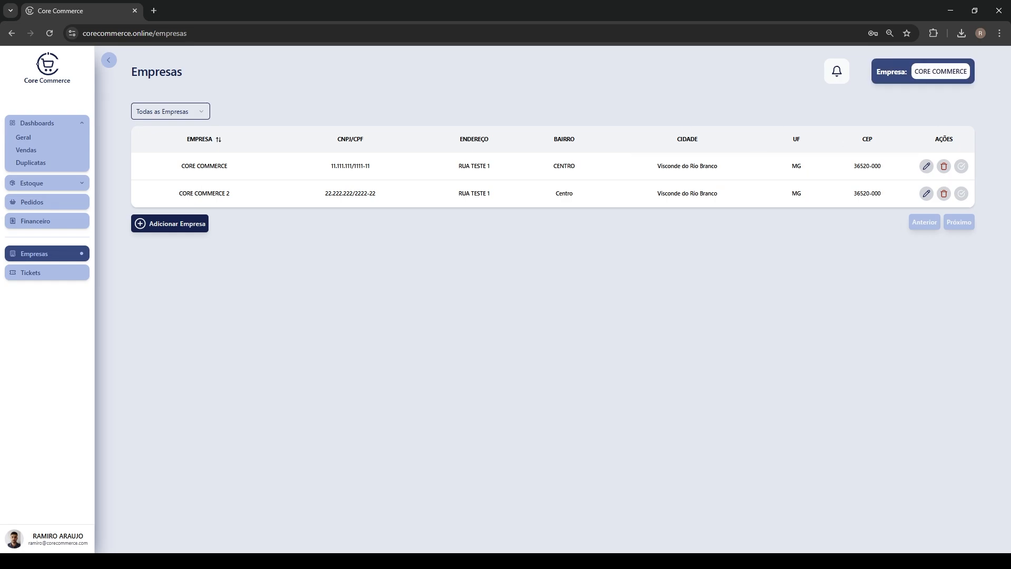
Collapse the dashboards section and expand the Estoque section in the sidebar
{"action": "left_click", "coordinate": [80, 124]}
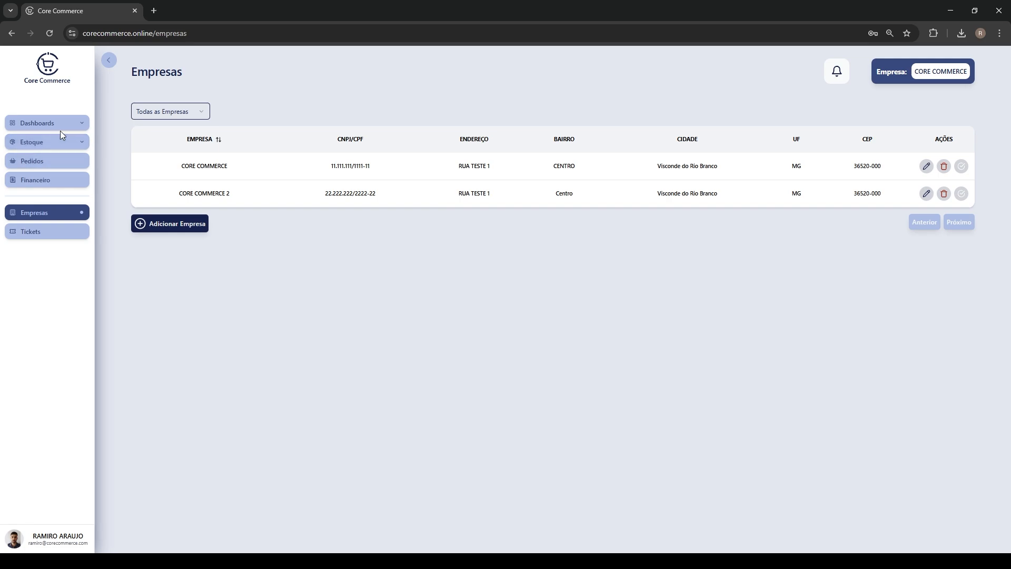
{"action": "left_click", "coordinate": [83, 146]}
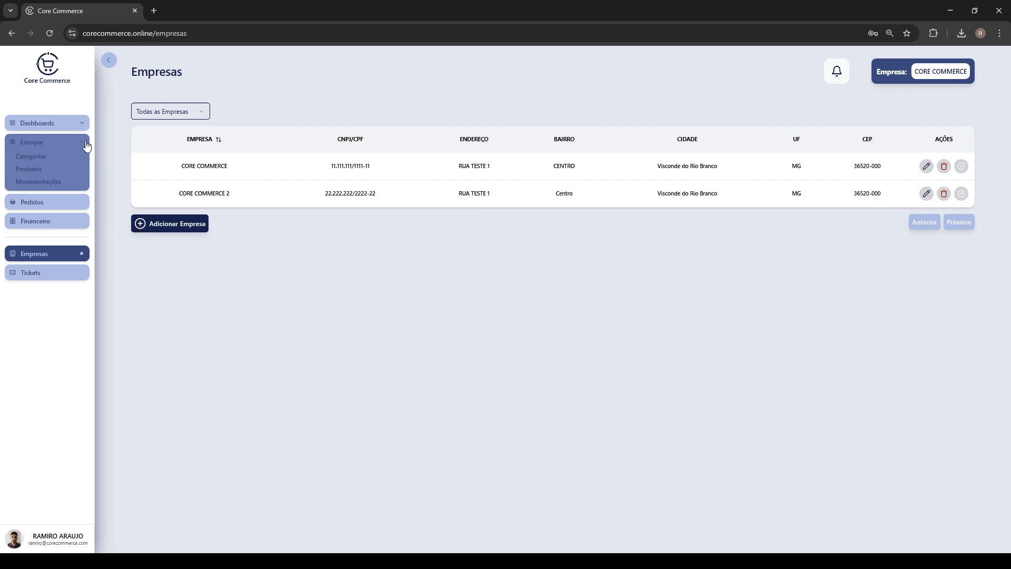
{"action": "left_click", "coordinate": [86, 146]}
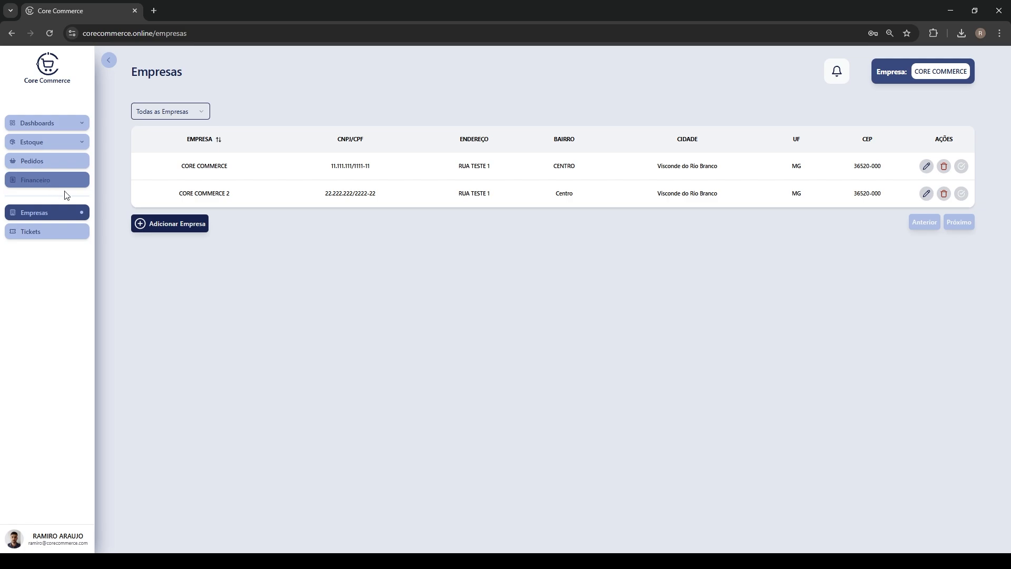
{"action": "left_click", "coordinate": [81, 146]}
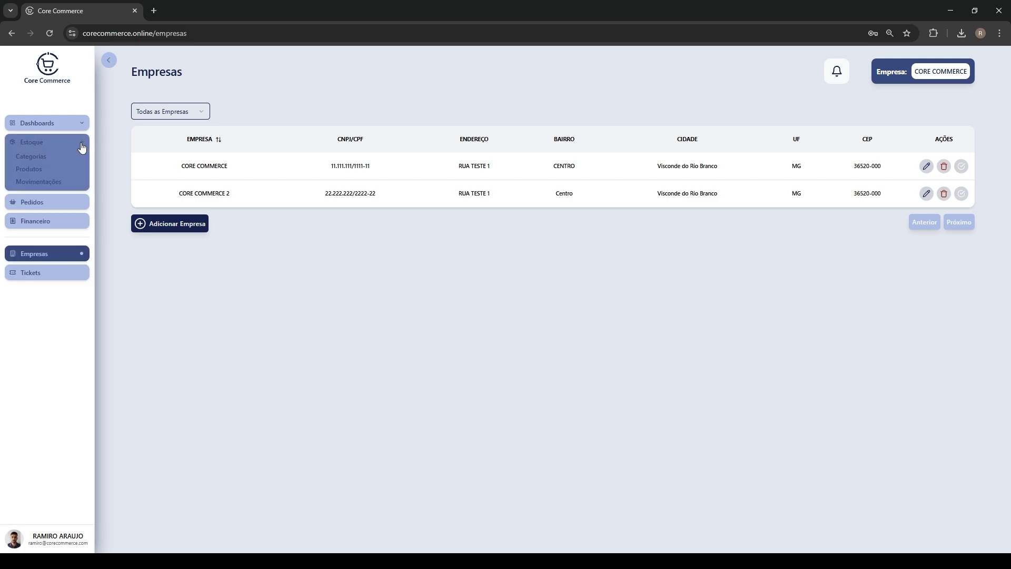
Go to Estoque > Categorias and start adding a new category
{"action": "left_click", "coordinate": [43, 160]}
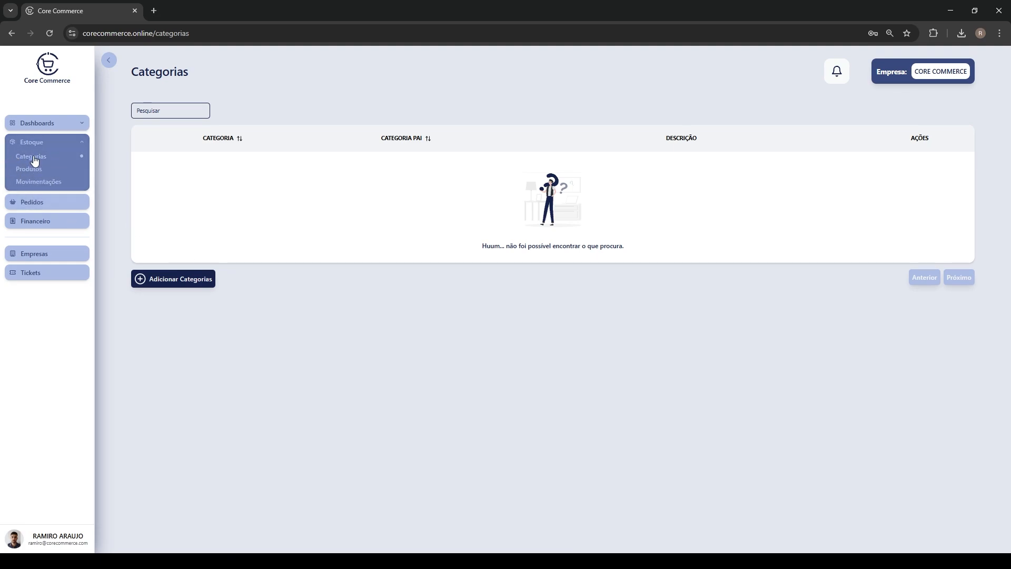
{"action": "left_click", "coordinate": [163, 282]}
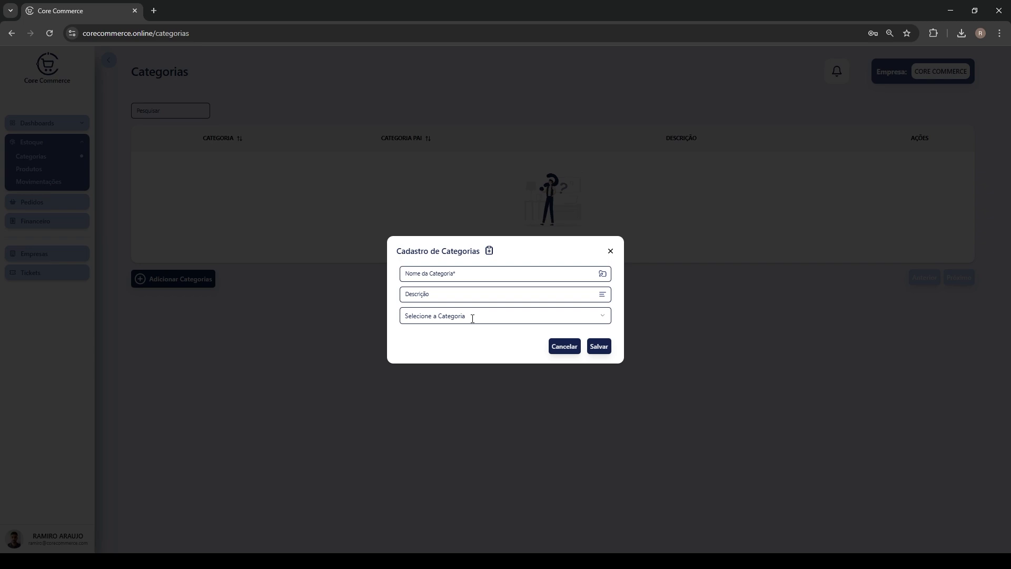
Save category BEBIDAS, described as BEBIDAS EM GERAL, with the parent left empty
{"action": "left_click", "coordinate": [486, 276]}
{"action": "type", "text": "BEBIDAS"}
{"action": "left_click", "coordinate": [462, 300]}
{"action": "type", "text": "BEBIDAS EM "}
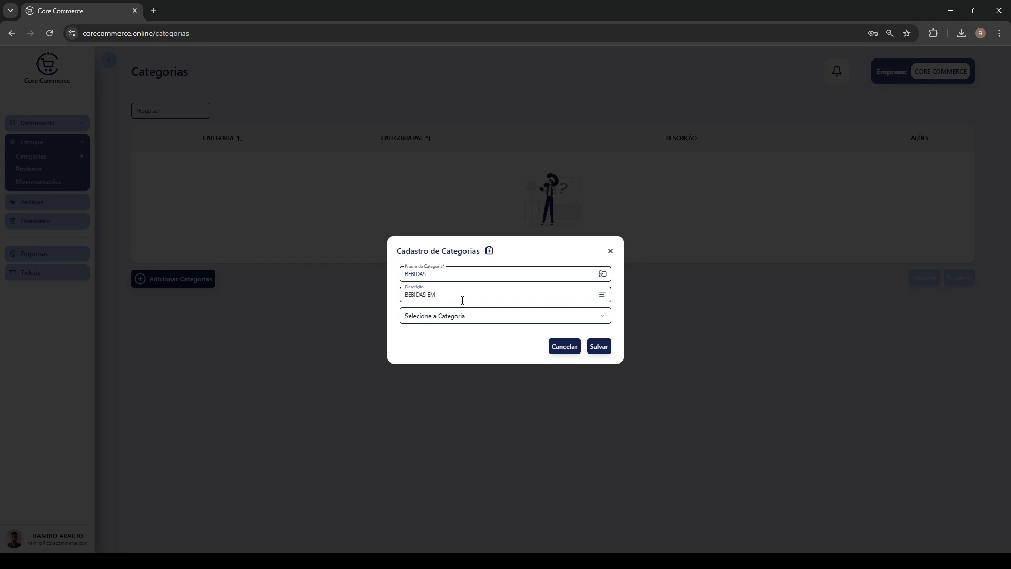
{"action": "type", "text": "GERAL"}
{"action": "left_click", "coordinate": [513, 318]}
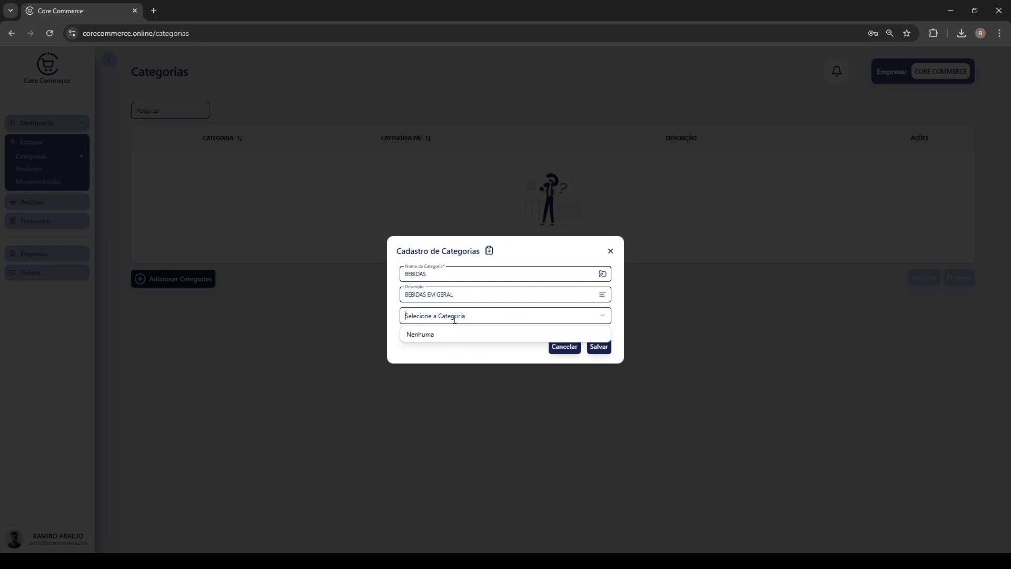
{"action": "left_click", "coordinate": [605, 321]}
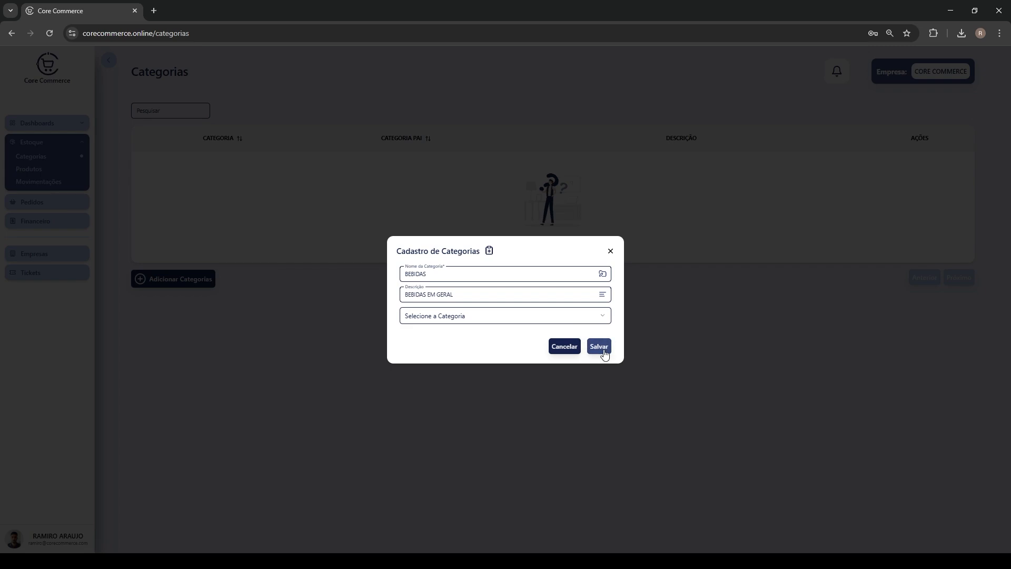
{"action": "left_click", "coordinate": [602, 350]}
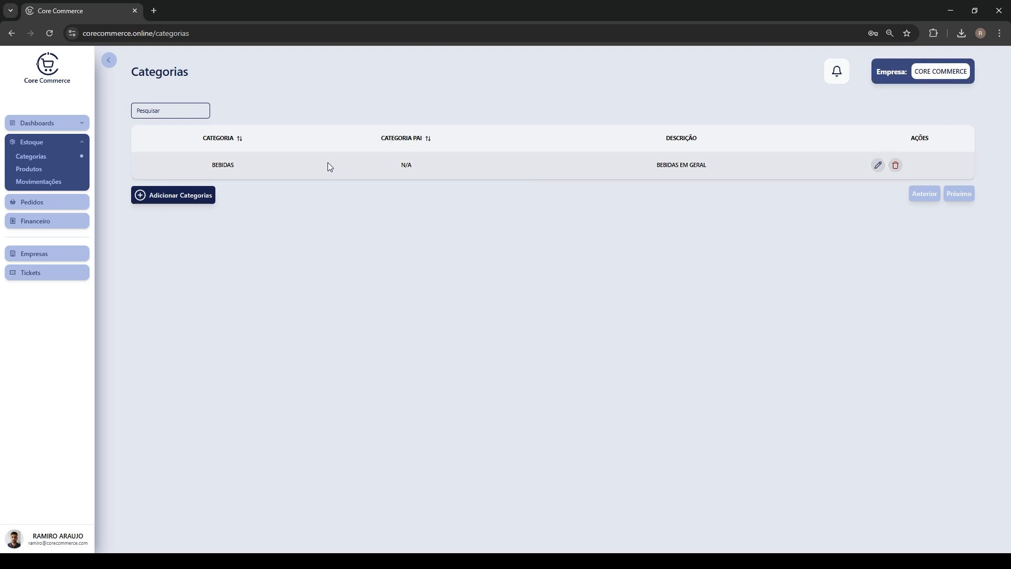
Add category REFRIGERANTE with description REFRI and BEBIDAS chosen as parent
{"action": "left_click", "coordinate": [189, 204]}
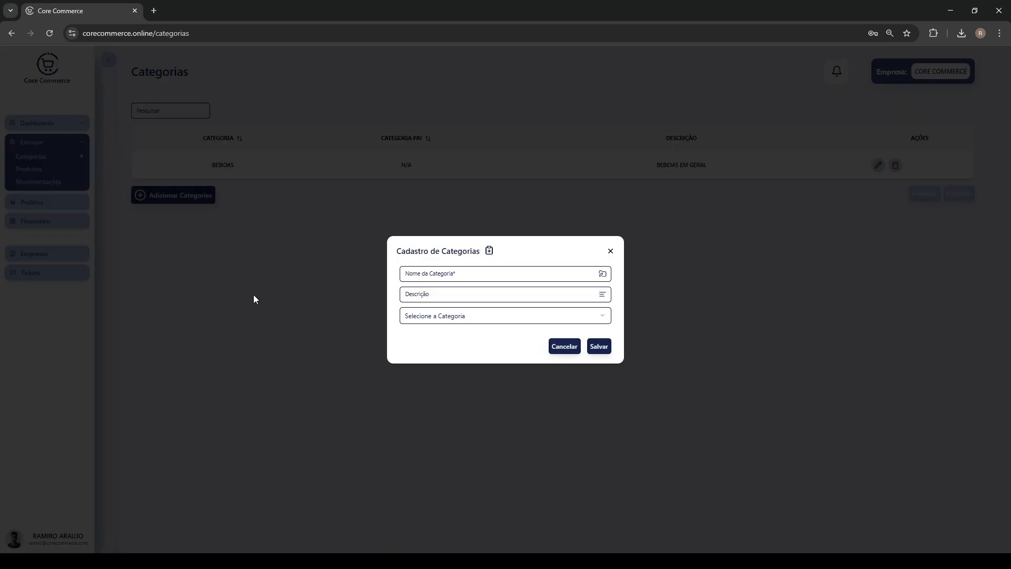
{"action": "left_click", "coordinate": [470, 276]}
{"action": "left_click", "coordinate": [482, 298]}
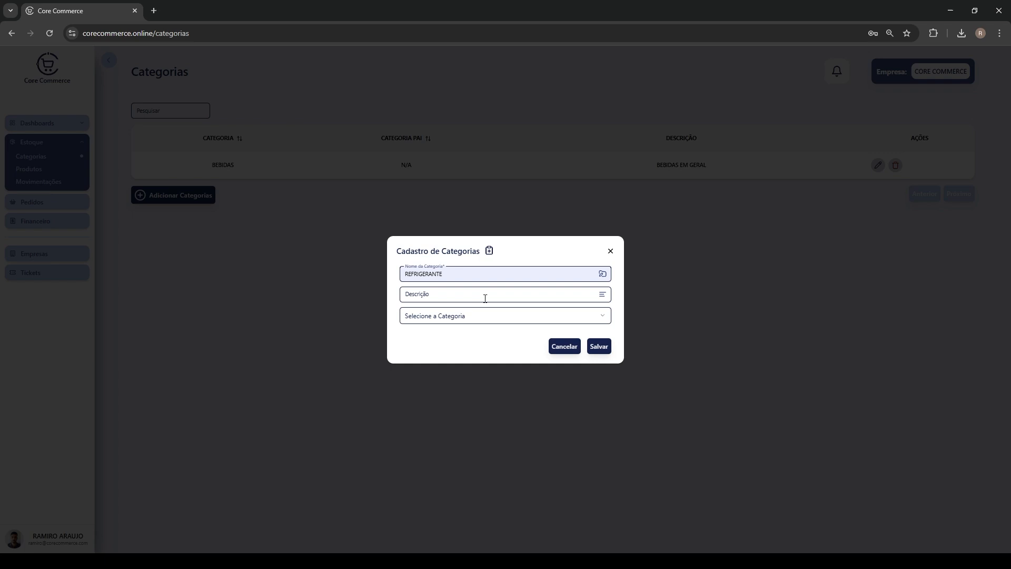
{"action": "left_click", "coordinate": [486, 298]}
{"action": "left_click", "coordinate": [430, 314]}
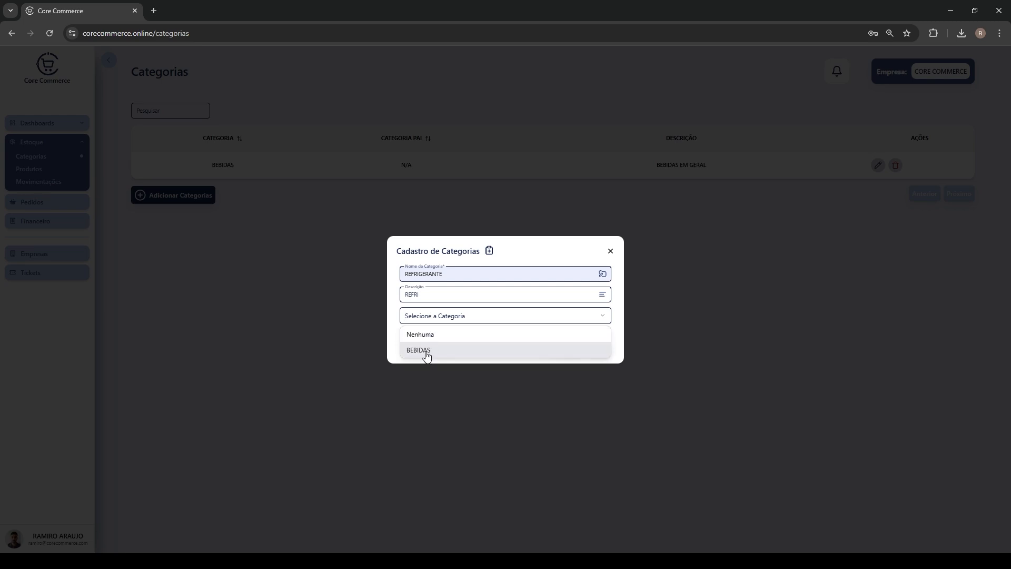
{"action": "left_click", "coordinate": [427, 356]}
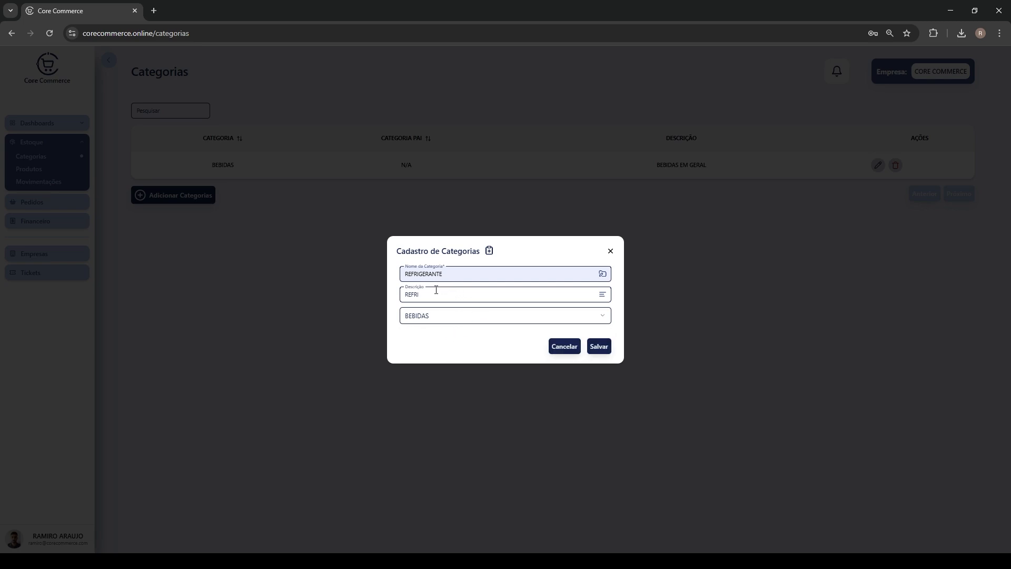
{"action": "left_click", "coordinate": [600, 347]}
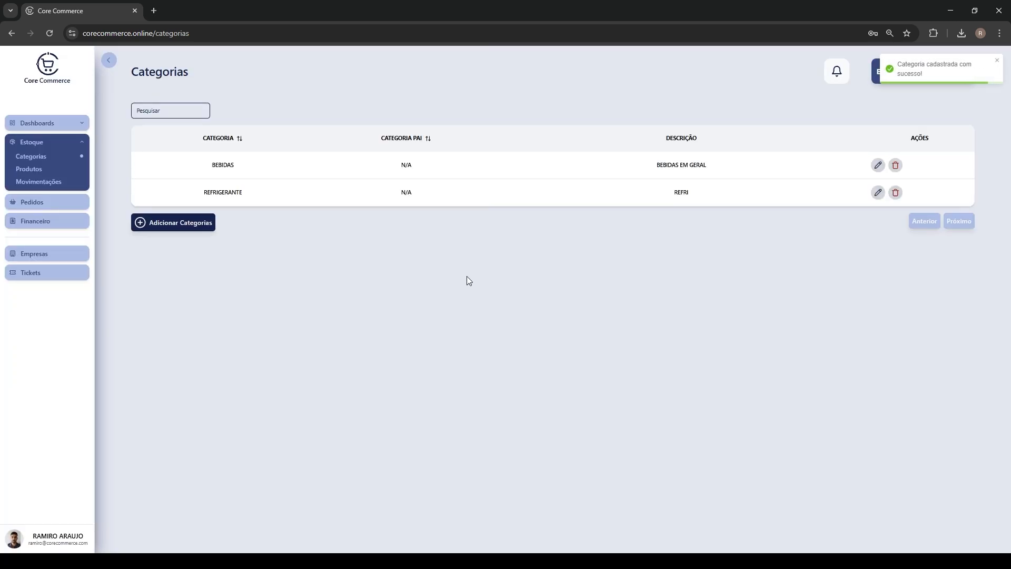
Add category SUCOS with description Sucos Naturais and BEBIDAS as parent
{"action": "left_click", "coordinate": [188, 220]}
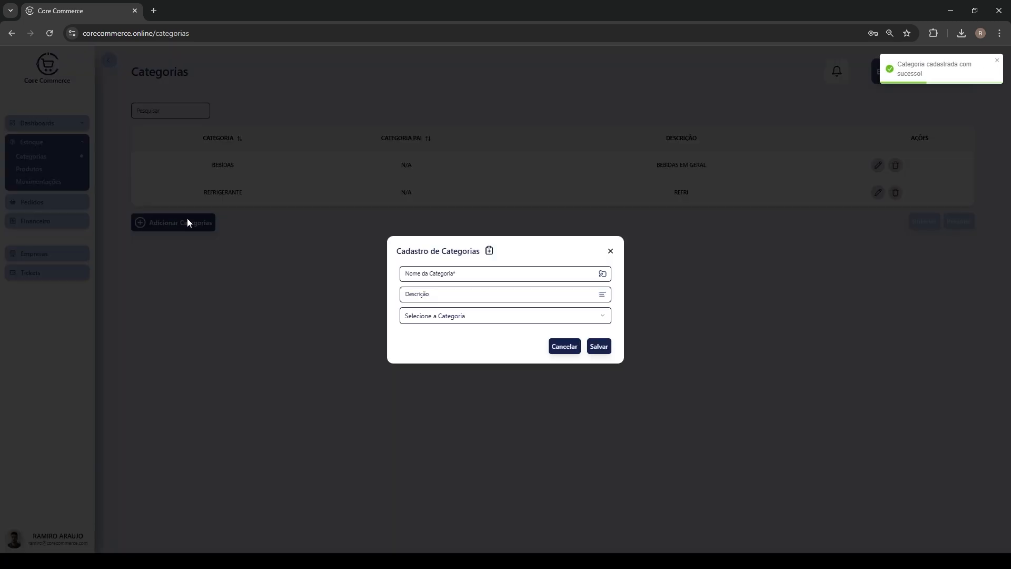
{"action": "left_click", "coordinate": [467, 277]}
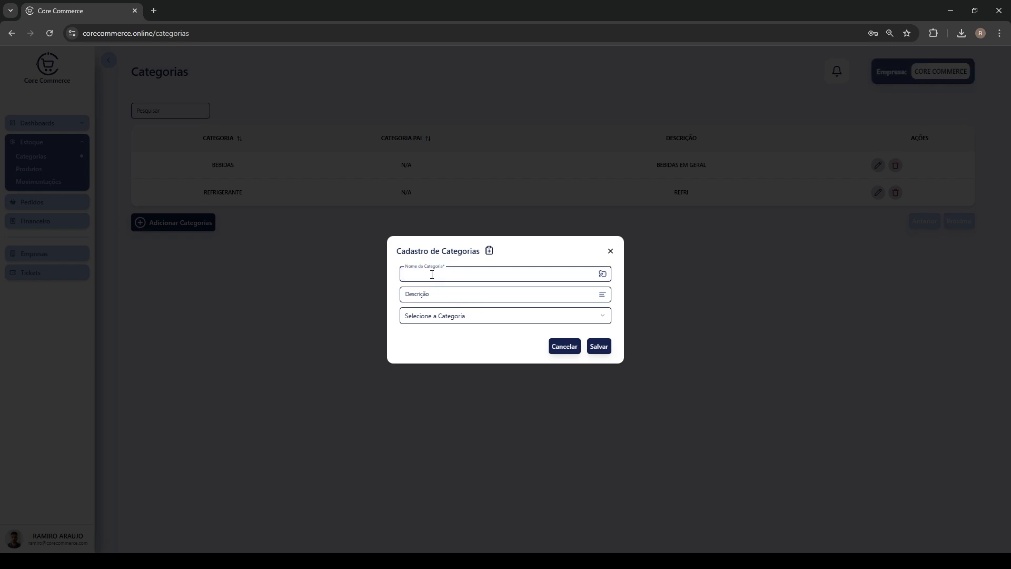
{"action": "type", "text": "SUCOS"}
{"action": "left_click", "coordinate": [417, 294]}
{"action": "type", "text": "SUCO"}
{"action": "left_click", "coordinate": [503, 327]}
{"action": "left_click", "coordinate": [469, 314]}
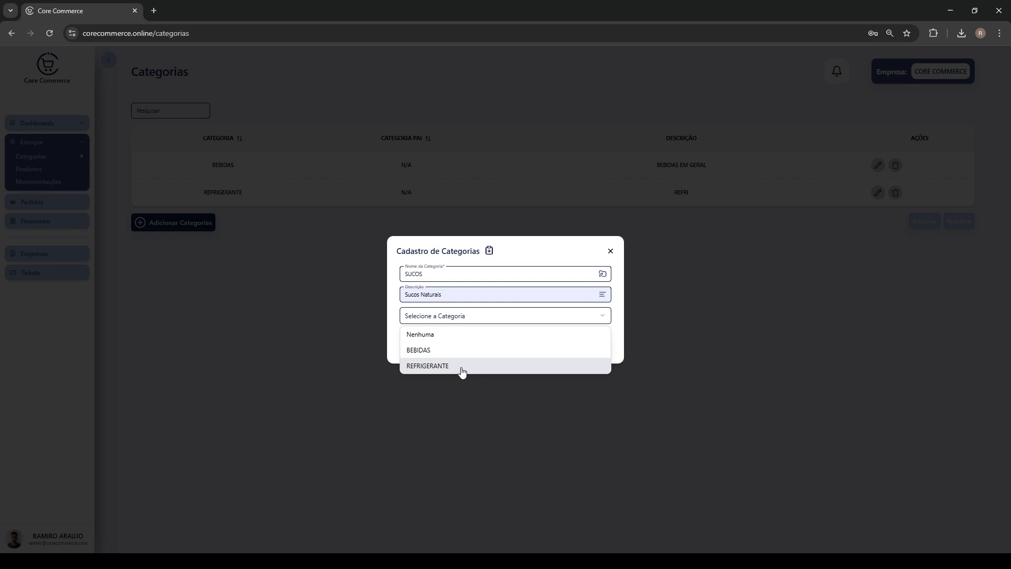
{"action": "left_click", "coordinate": [429, 352]}
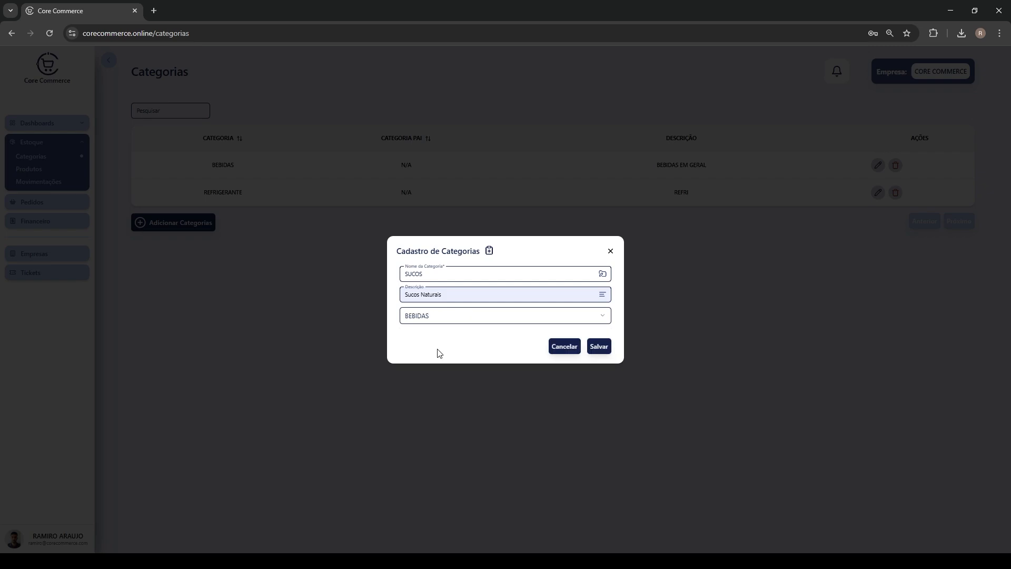
{"action": "left_click", "coordinate": [598, 348]}
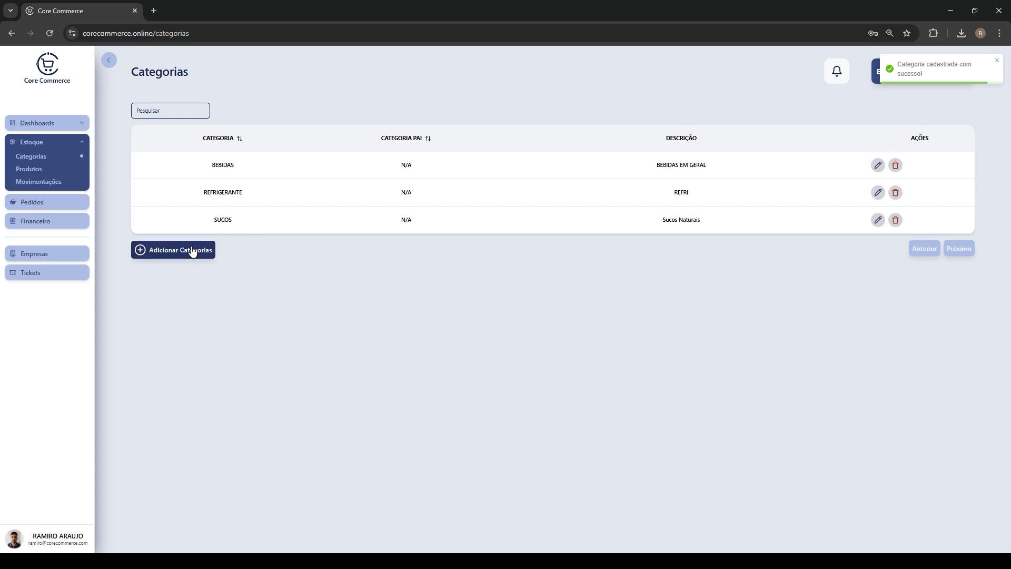
Add category PAO DE QUEIJO with matching description, then open and close BEBIDAS' edit form
{"action": "left_click", "coordinate": [191, 251]}
{"action": "left_click", "coordinate": [421, 274]}
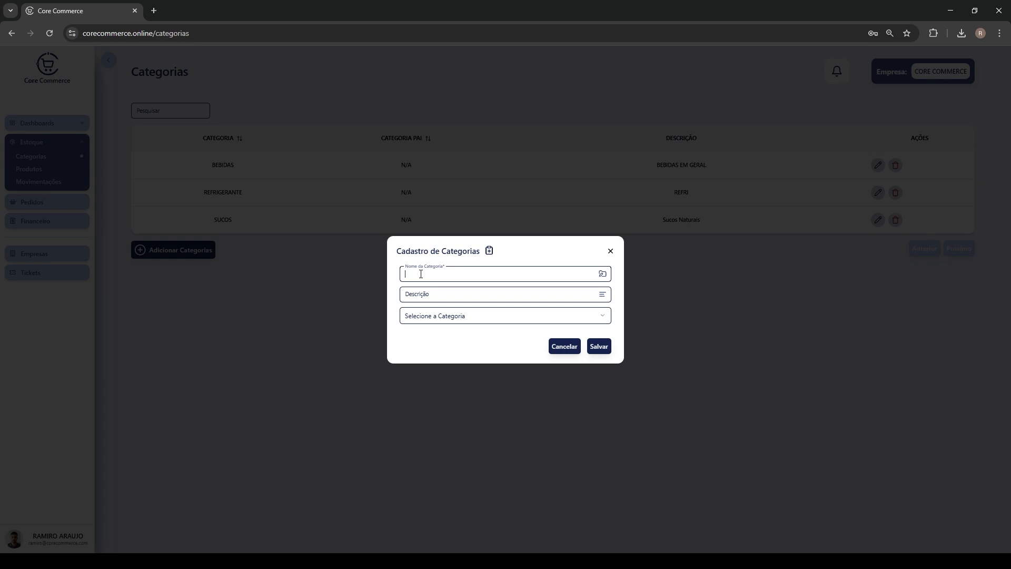
{"action": "type", "text": "PAO DE QUEIJO"}
{"action": "left_click", "coordinate": [509, 294]}
{"action": "type", "text": "PAO DE QUEIJPO"}
{"action": "left_click", "coordinate": [599, 347]}
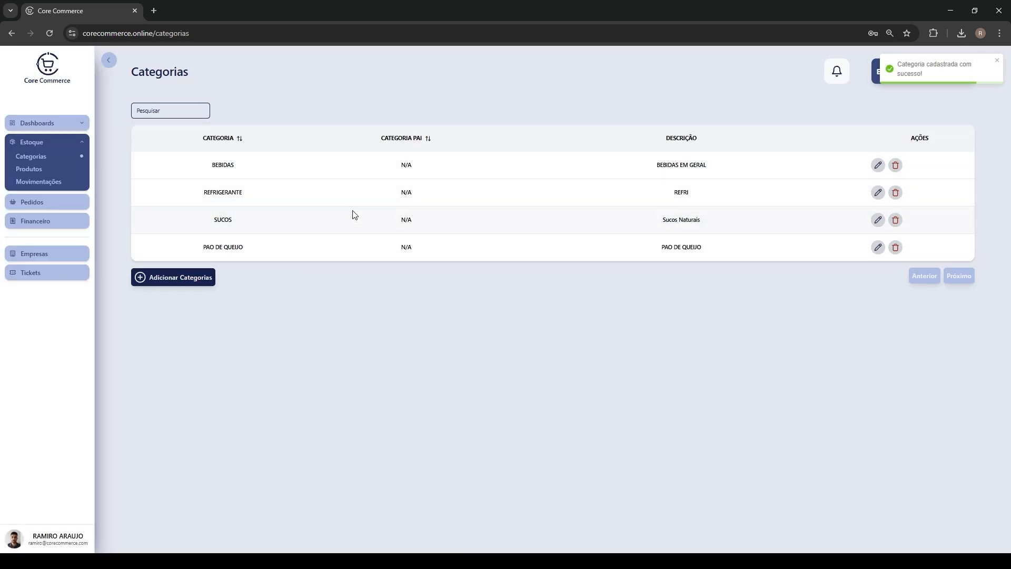
{"action": "left_click", "coordinate": [879, 166]}
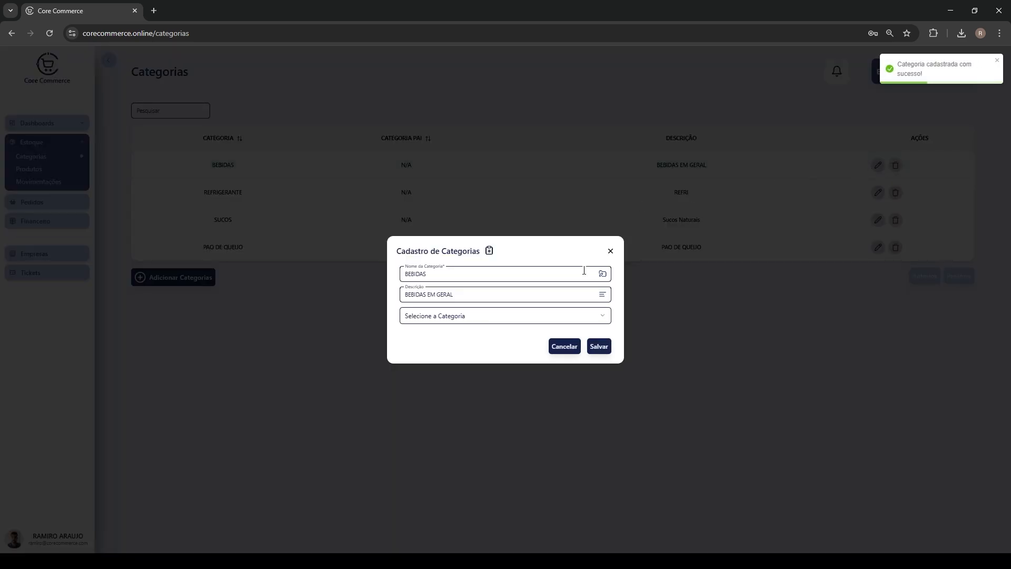
{"action": "left_click", "coordinate": [610, 252]}
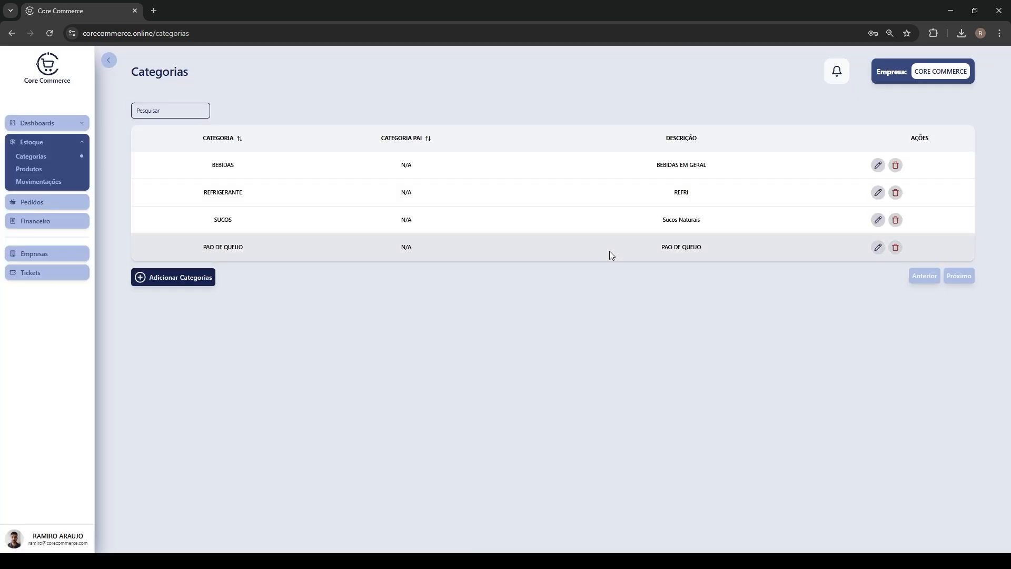
Open Produtos and begin a new product named COCA COLA priced R$ 5.00
{"action": "left_click", "coordinate": [29, 169]}
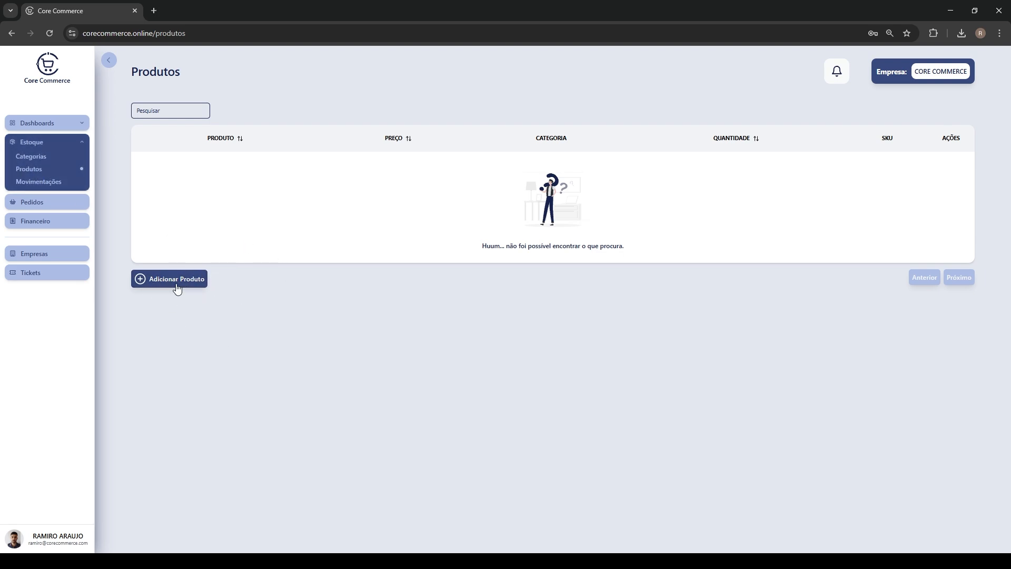
{"action": "left_click", "coordinate": [177, 284]}
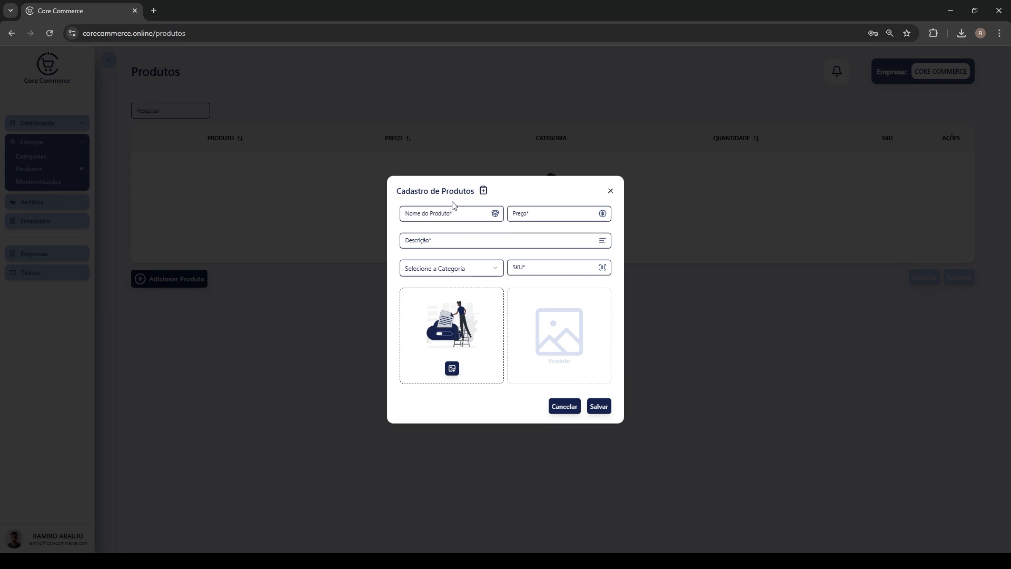
{"action": "left_click", "coordinate": [464, 215]}
{"action": "type", "text": "COCA COLA"}
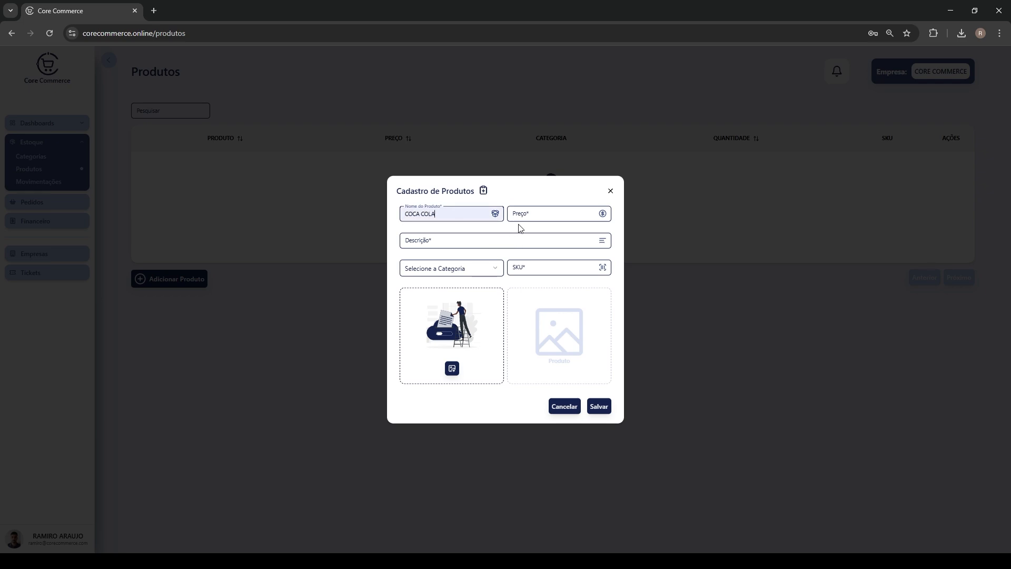
{"action": "left_click", "coordinate": [531, 213]}
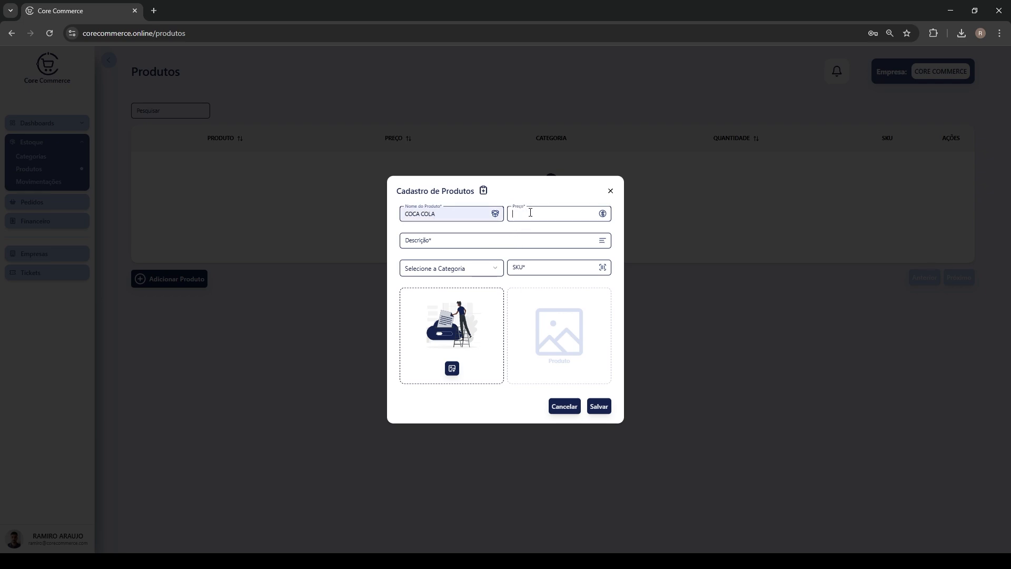
Set description COCA COLA 200 ML, category REFRIGERANTE and SKU 0101101, then save
{"action": "left_click", "coordinate": [515, 240]}
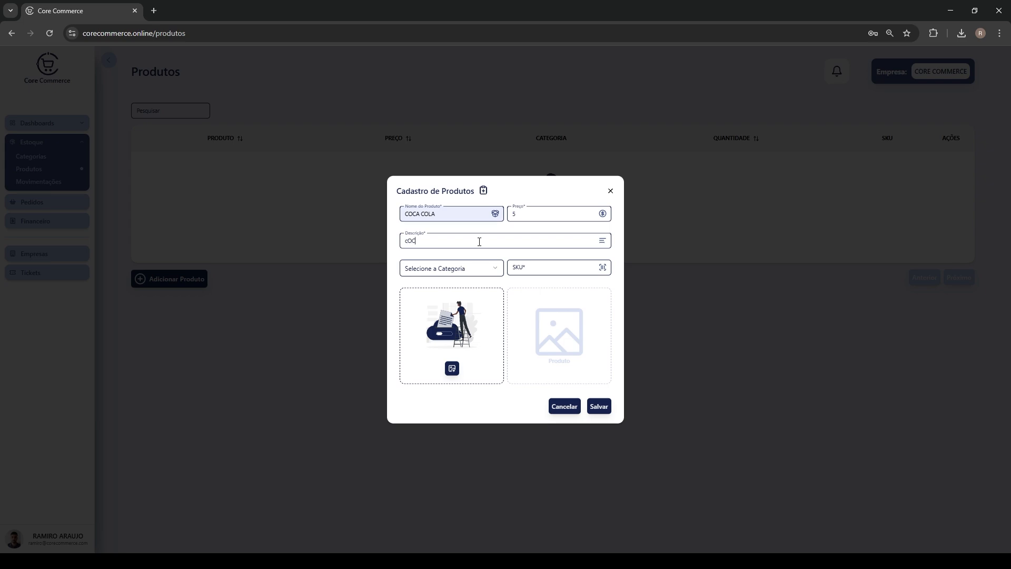
{"action": "type", "text": "cOCA"}
{"action": "left_click", "coordinate": [489, 267]}
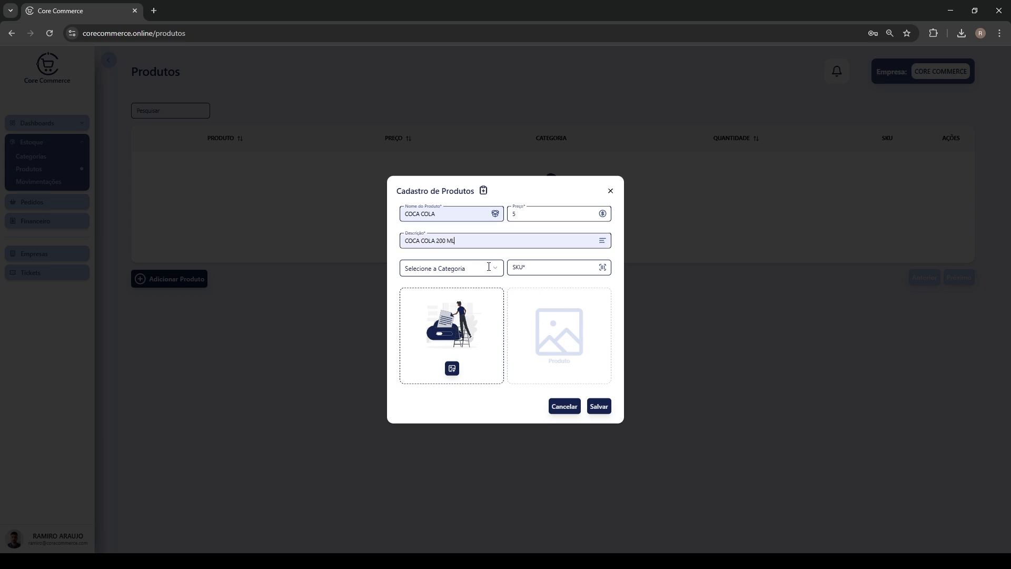
{"action": "left_click", "coordinate": [496, 273]}
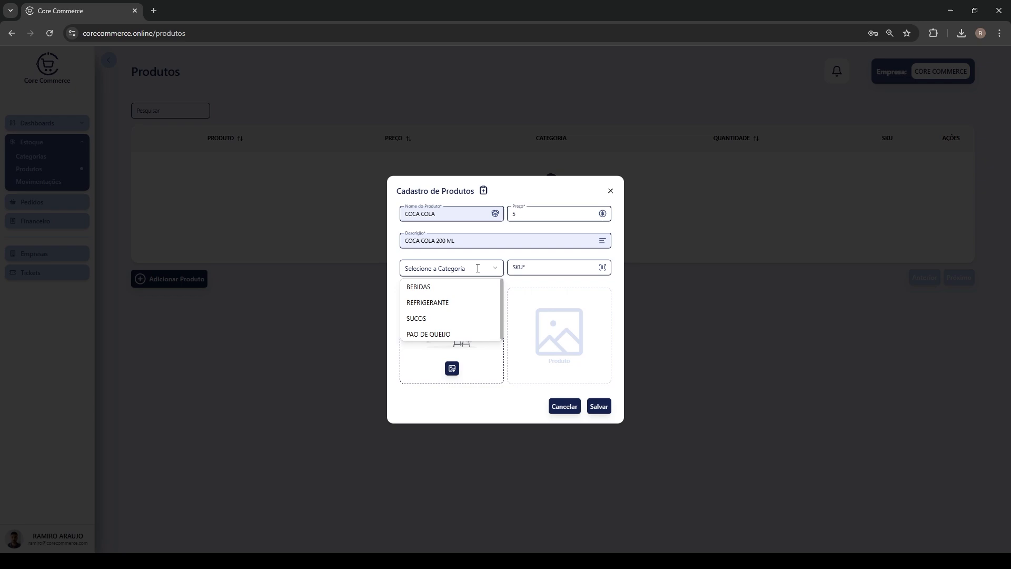
{"action": "left_click", "coordinate": [443, 310]}
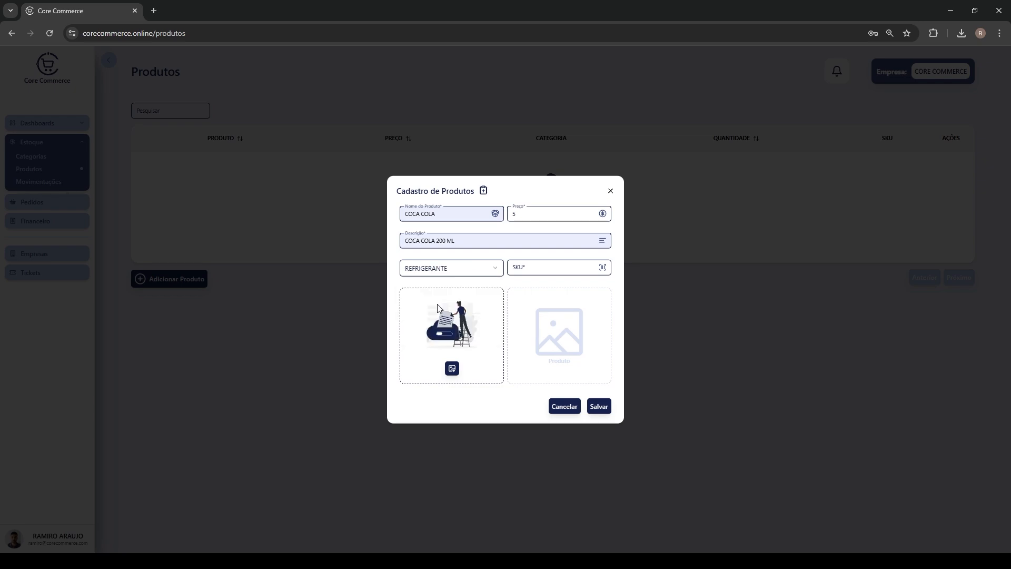
{"action": "left_click", "coordinate": [547, 267]}
{"action": "type", "text": "0101101"}
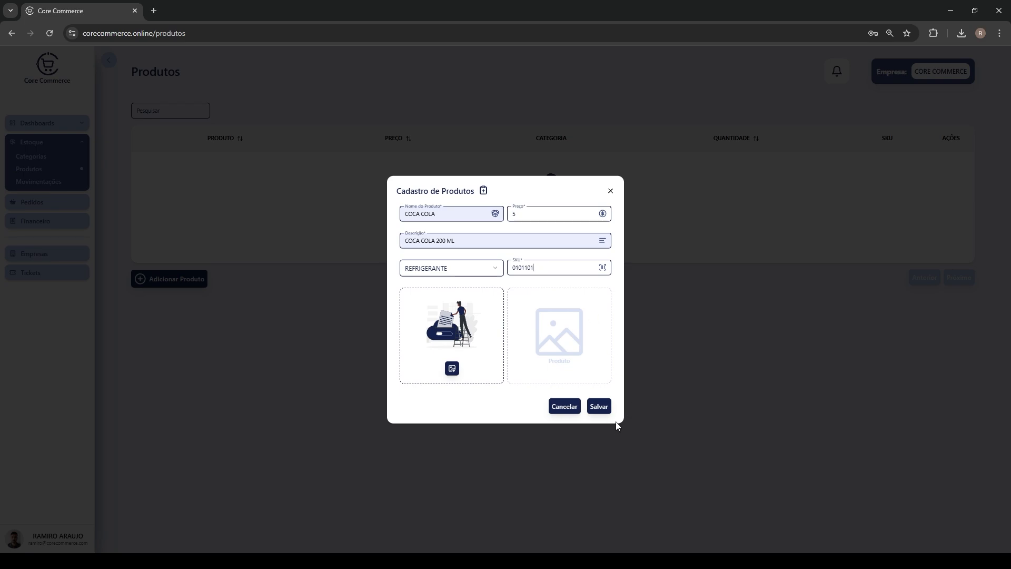
{"action": "left_click", "coordinate": [600, 407]}
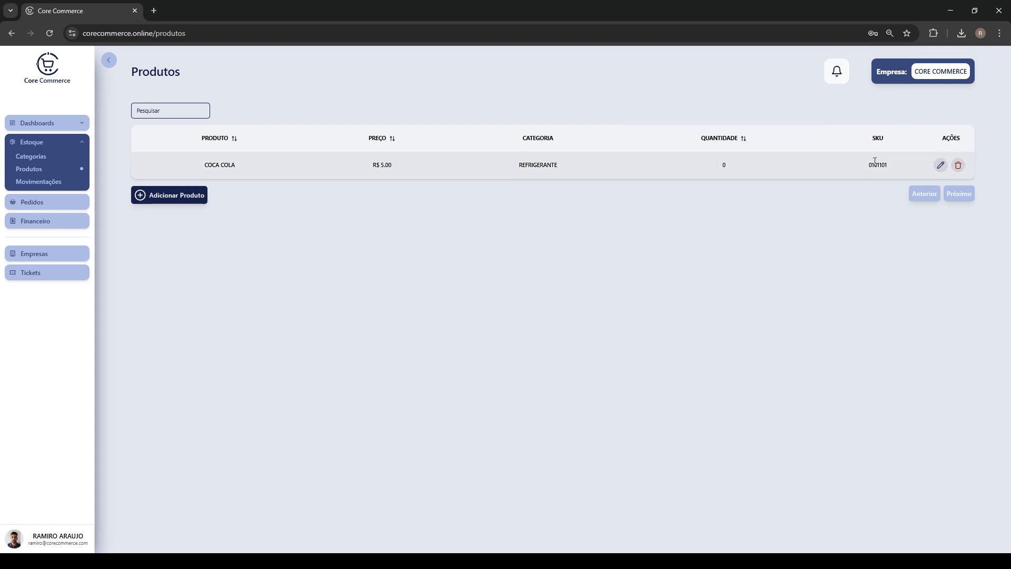
Attach Coca-Cola.jpg as COCA COLA's image, save, and reopen the product to verify
{"action": "left_click", "coordinate": [939, 166]}
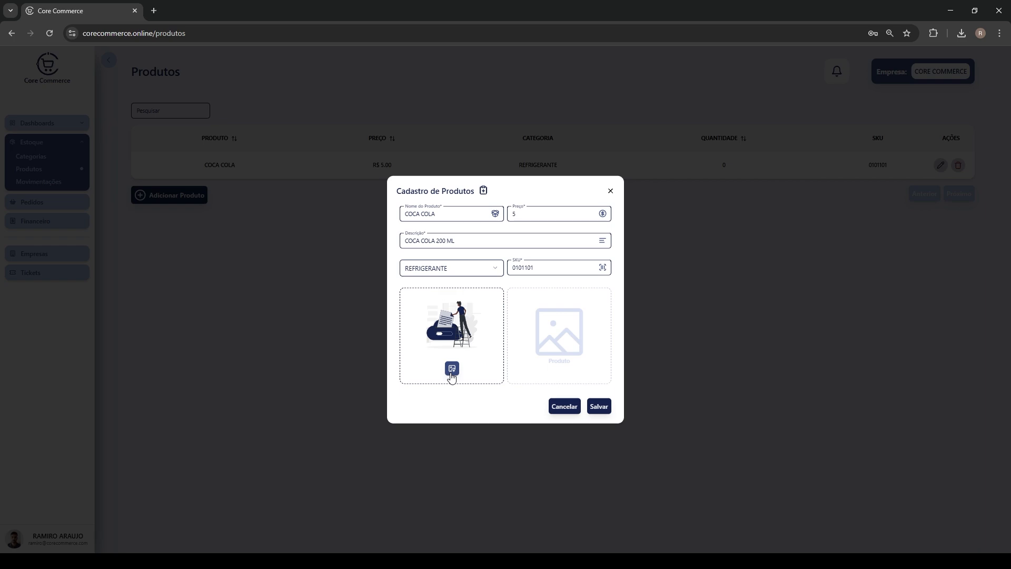
{"action": "left_click", "coordinate": [451, 369]}
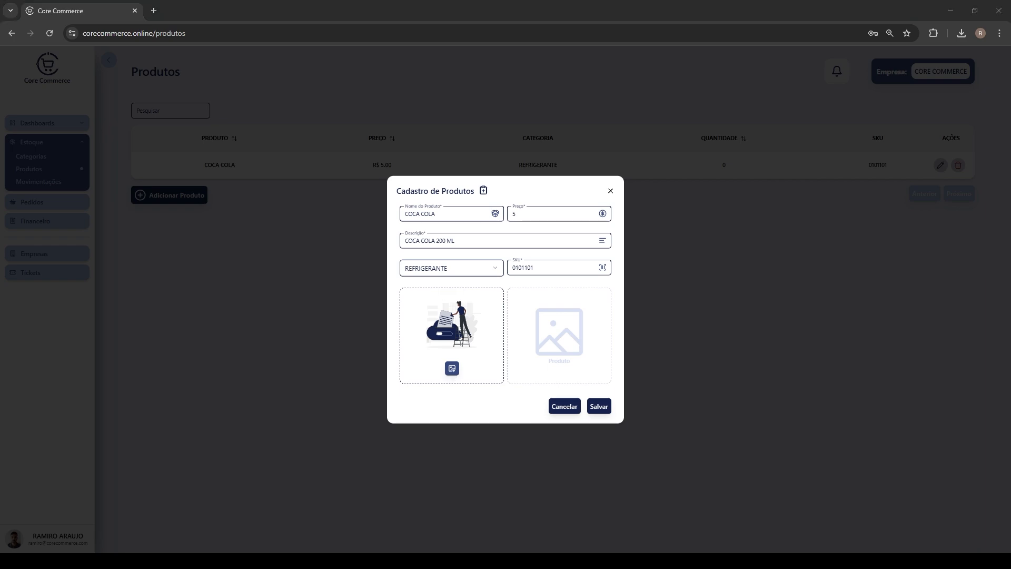
{"action": "key", "text": "Return"}
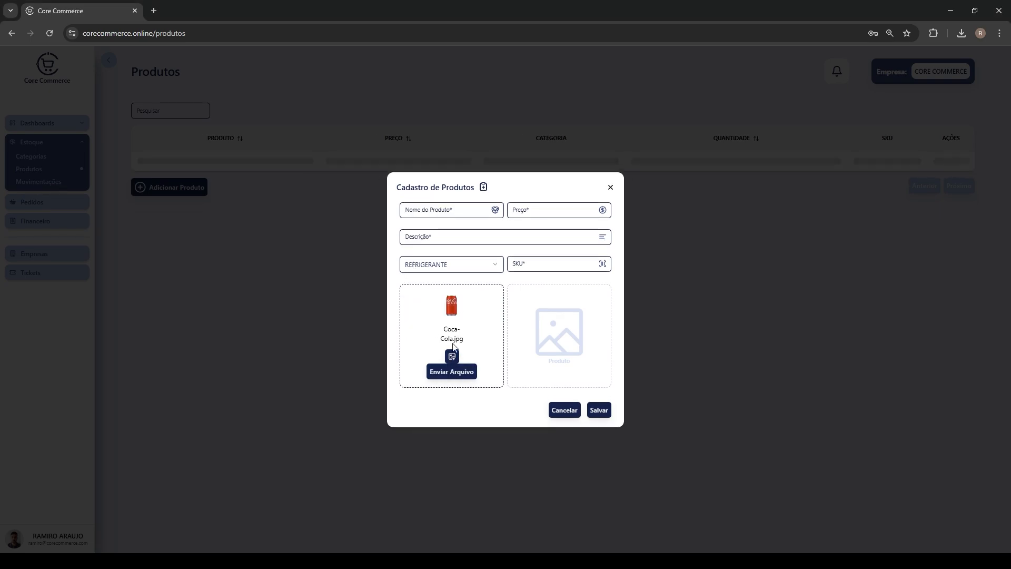
{"action": "left_click", "coordinate": [453, 375]}
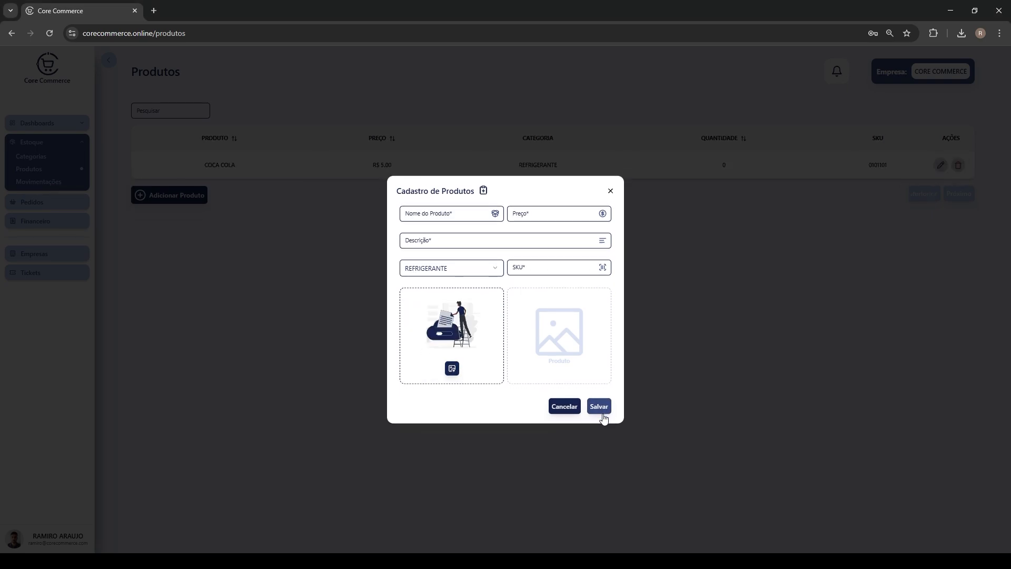
{"action": "left_click", "coordinate": [601, 407]}
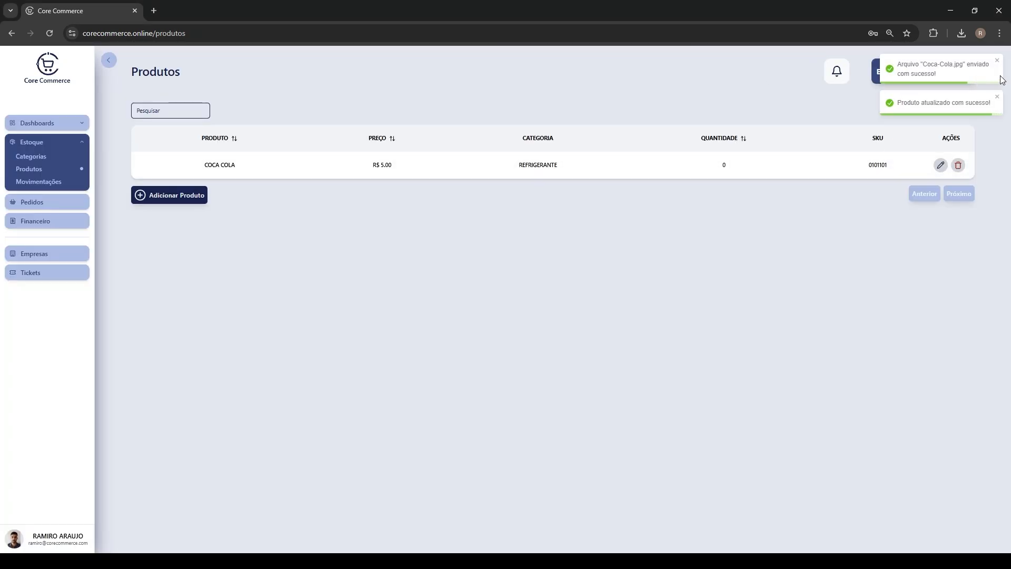
{"action": "left_click", "coordinate": [941, 165]}
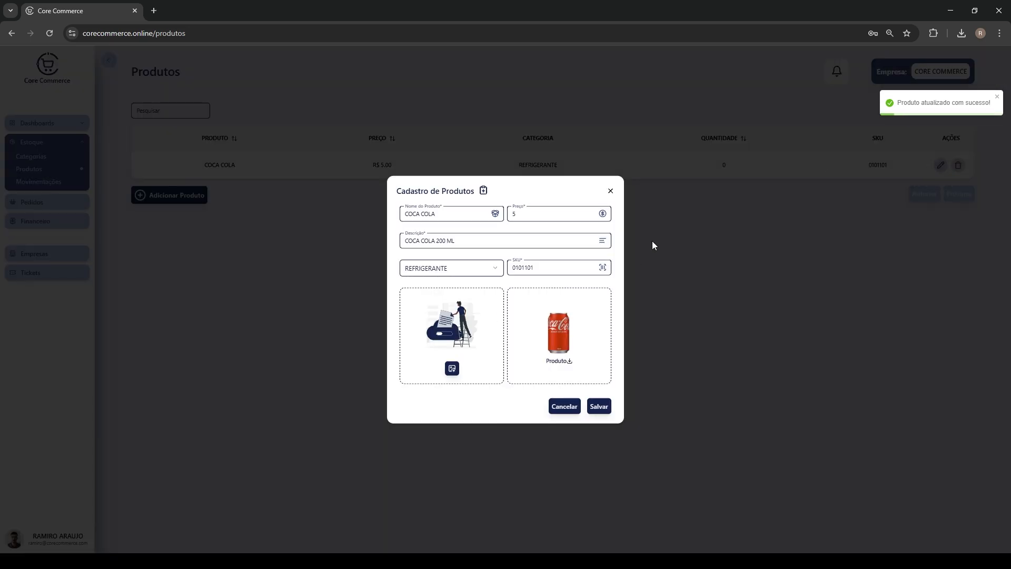
{"action": "left_click", "coordinate": [611, 191]}
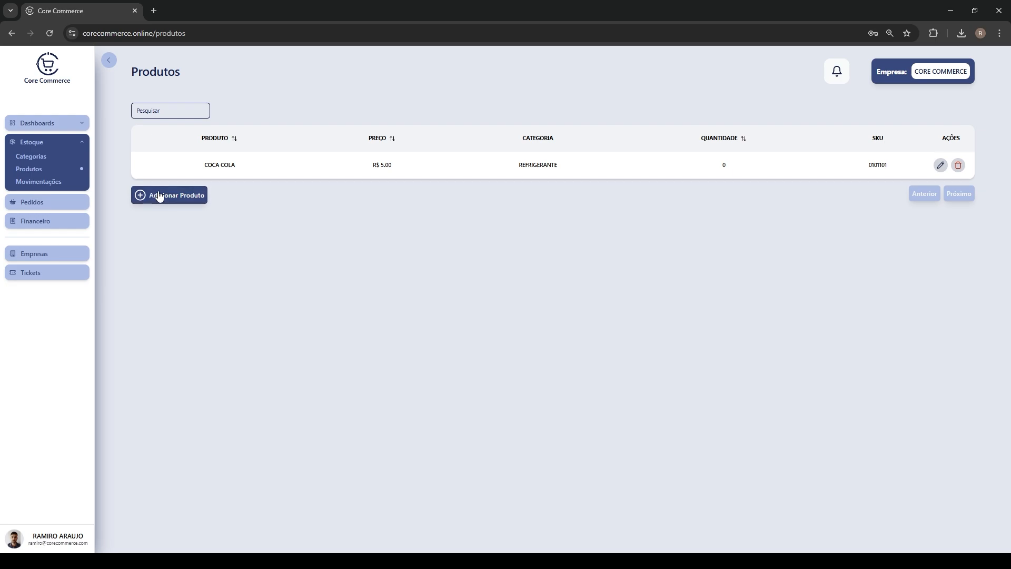
Add product Guarana at R$ 6.00, description GUARANA 200 ML, SKU 12121212
{"action": "left_click", "coordinate": [159, 197]}
{"action": "type", "text": "Guarana"}
{"action": "key", "text": "Tab"}
{"action": "type", "text": "6"}
{"action": "left_click", "coordinate": [462, 241]}
{"action": "type", "text": "GUARANA 200 ML"}
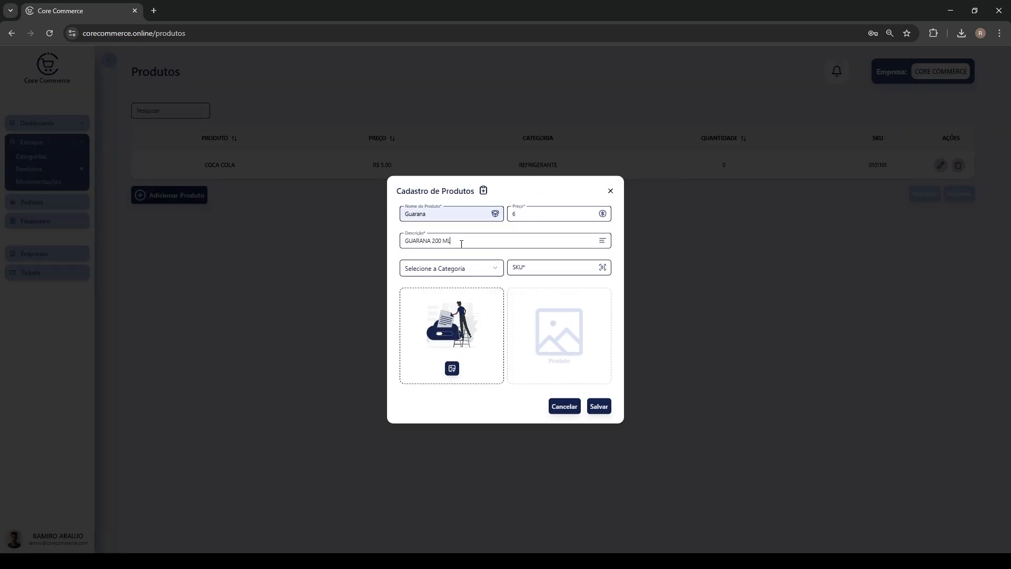
{"action": "key", "text": "Tab"}
{"action": "key", "text": "Down"}
{"action": "left_click", "coordinate": [551, 266]}
{"action": "type", "text": "12121212"}
{"action": "key", "text": "Return"}
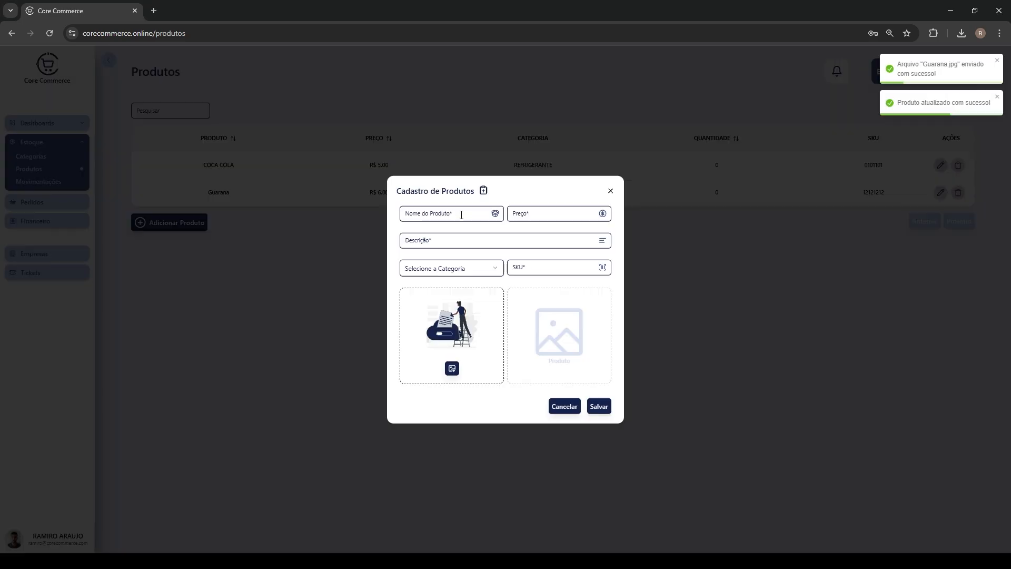
Add SUCO TROP. MANGA ORGANICA LE VERGER 1L at R$ 8.00 in SUCOS, SKU 9999, with Suco Manga.png
{"action": "left_click", "coordinate": [461, 215]}
{"action": "type", "text": "SUCO TROP. MANGA ORGANICA LE"}
{"action": "key", "text": "Tab"}
{"action": "type", "text": "8"}
{"action": "left_click", "coordinate": [479, 242]}
{"action": "type", "text": "Suco Manga 100% Polpa"}
{"action": "left_click", "coordinate": [458, 268]}
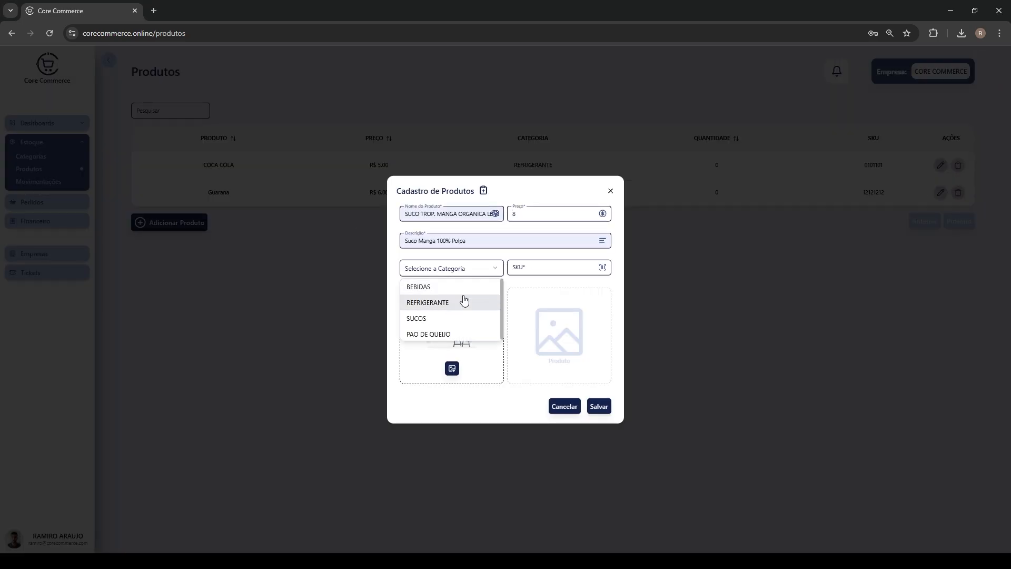
{"action": "left_click", "coordinate": [431, 319]}
{"action": "left_click", "coordinate": [551, 267]}
{"action": "type", "text": "9999"}
{"action": "key", "text": "Return"}
{"action": "left_click", "coordinate": [941, 219]}
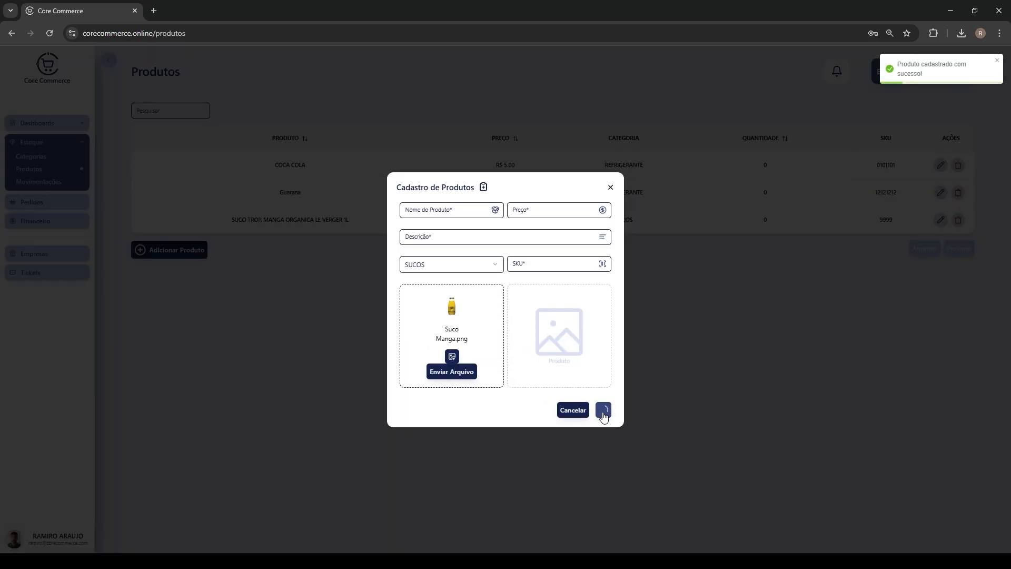
{"action": "left_click", "coordinate": [459, 368]}
Add product PAO DE QUEIJO at R$ 4.00 in category PAO DE QUEIJO, SKU 121212, with its image
{"action": "left_click", "coordinate": [462, 216]}
{"action": "type", "text": "PAO DE QUEIJO"}
{"action": "left_click", "coordinate": [452, 268]}
{"action": "left_click", "coordinate": [440, 318]}
{"action": "type", "text": "121212"}
{"action": "key", "text": "Return"}
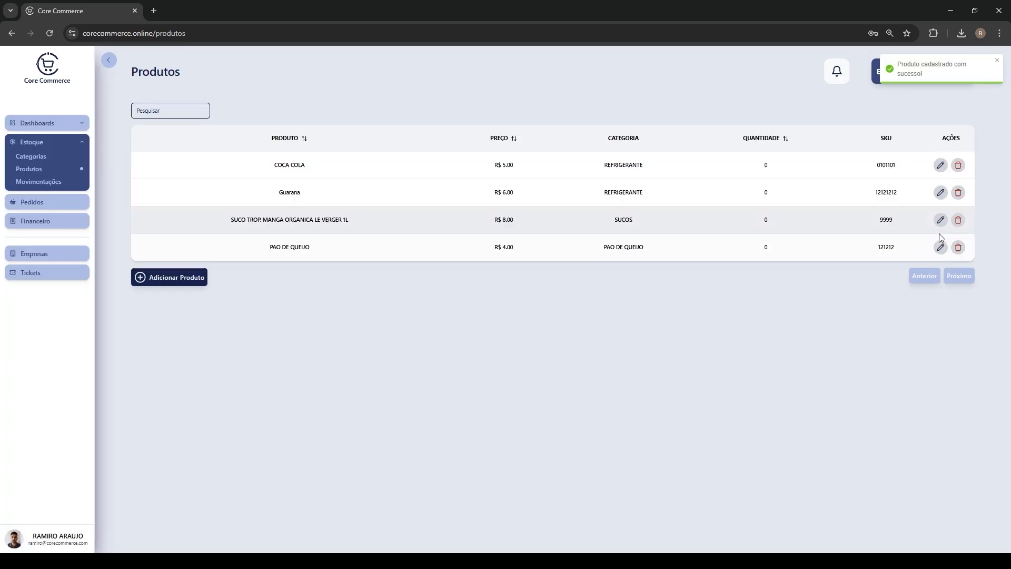
{"action": "left_click", "coordinate": [941, 247]}
{"action": "left_click", "coordinate": [452, 368]}
{"action": "left_click", "coordinate": [463, 372]}
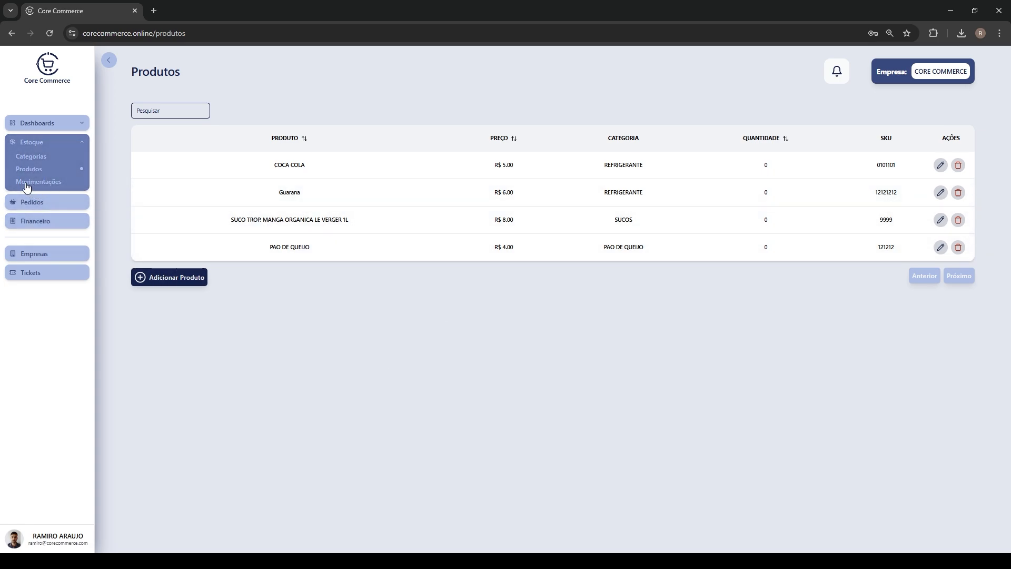
Start a new order on the Pedidos page dated 30/05/2025 with its type switched to Entrada
{"action": "left_click", "coordinate": [49, 207]}
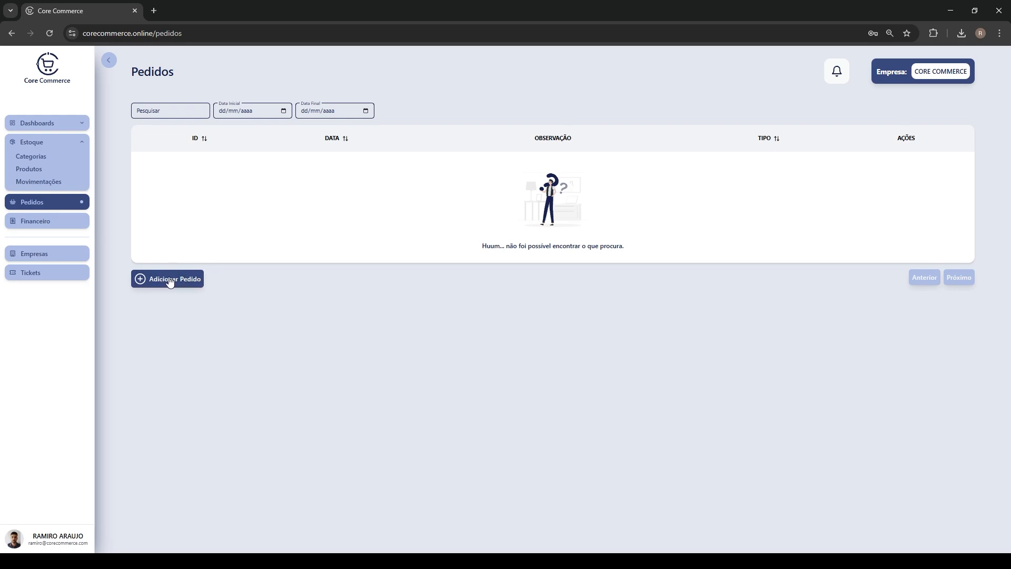
{"action": "left_click", "coordinate": [170, 282]}
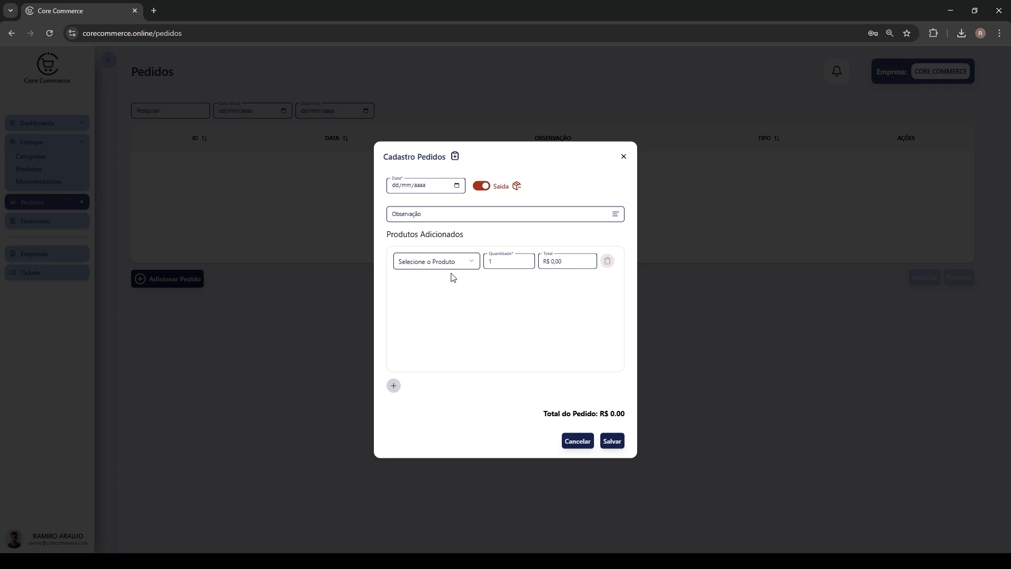
{"action": "left_click", "coordinate": [481, 186]}
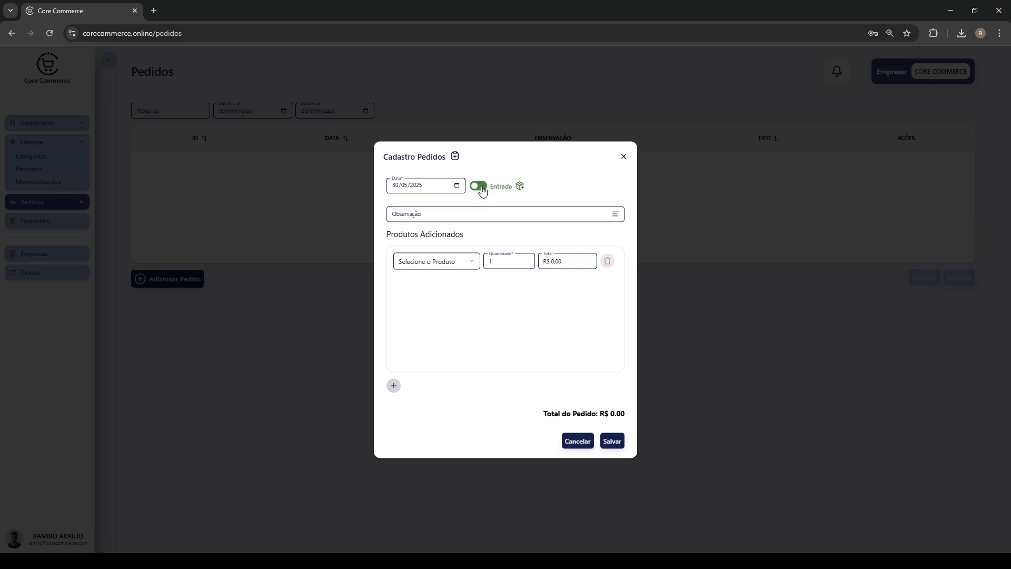
{"action": "left_click", "coordinate": [472, 217]}
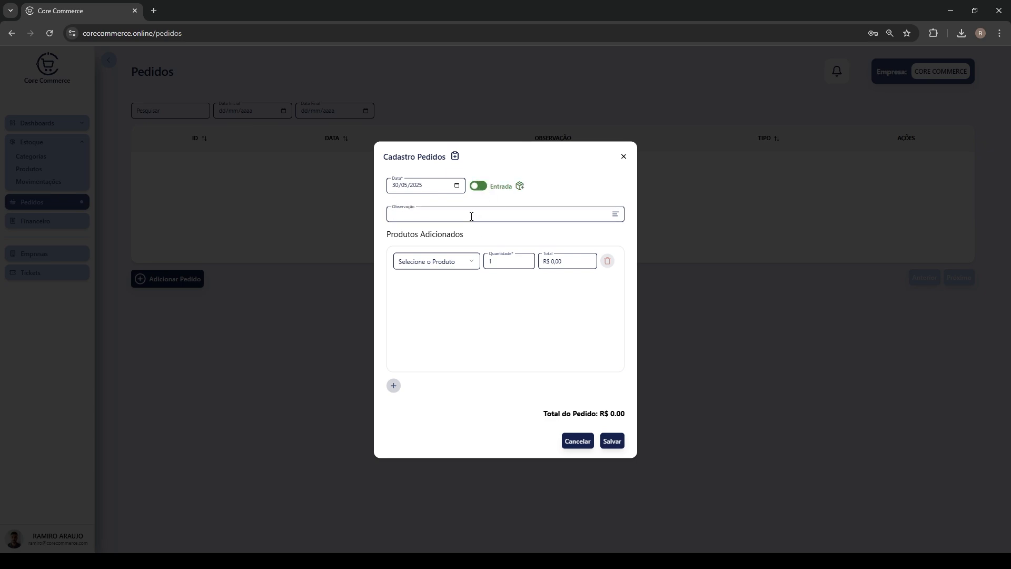
Fill the order observation with the suggested 'Pedido Demonstração'
{"action": "left_click", "coordinate": [422, 216]}
{"action": "type", "text": "PED"}
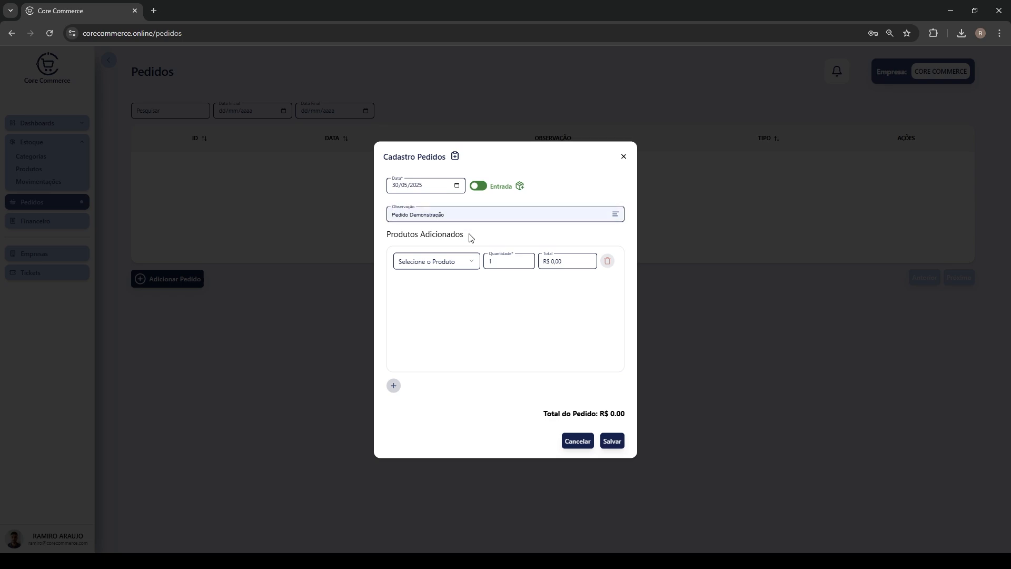
{"action": "left_click", "coordinate": [470, 235]}
Add Guarana with quantity 5 as the first order line
{"action": "left_click", "coordinate": [463, 266]}
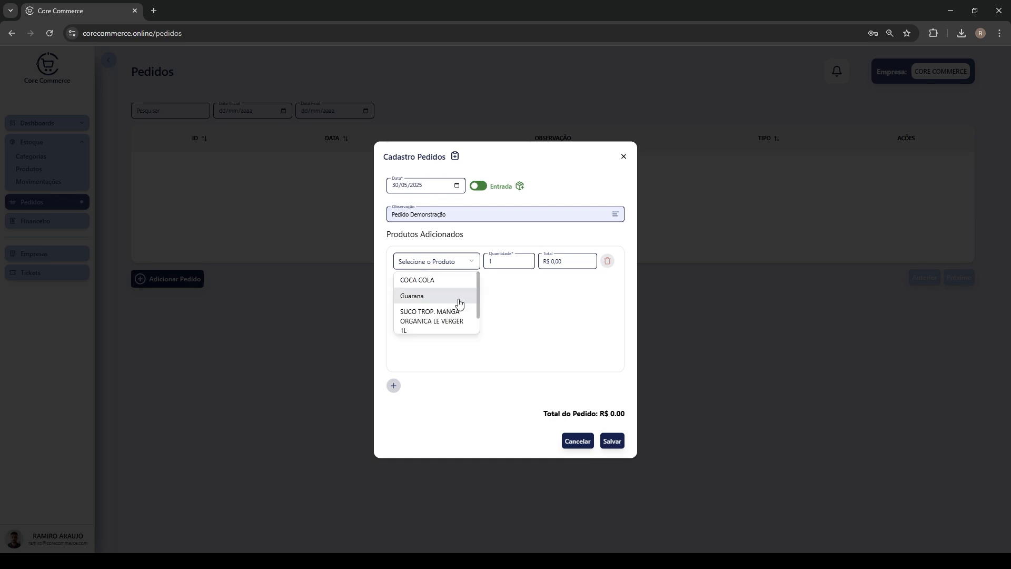
{"action": "scroll", "coordinate": [432, 323], "scroll_direction": "down", "scroll_amount": 1}
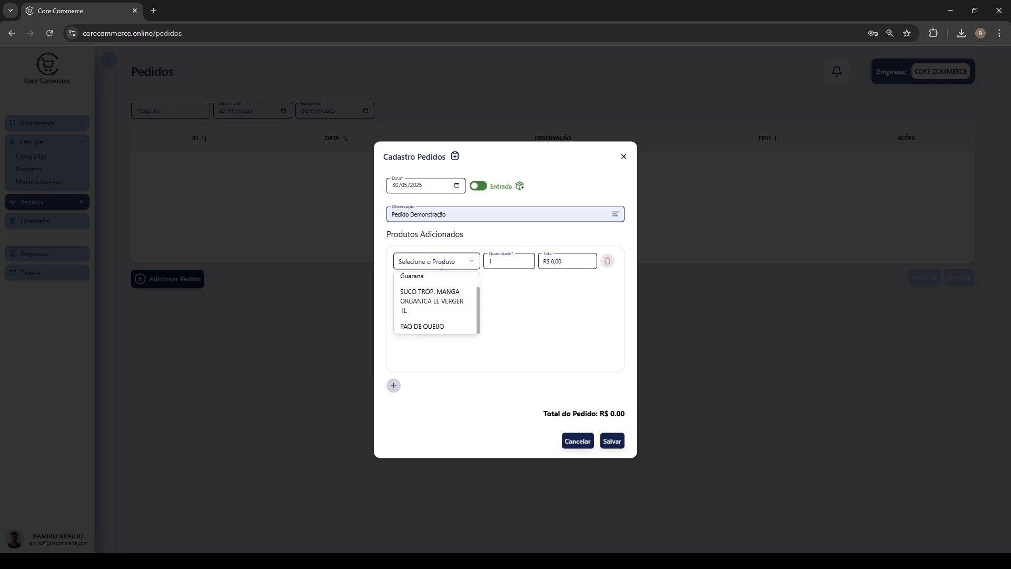
{"action": "type", "text": "GUAR"}
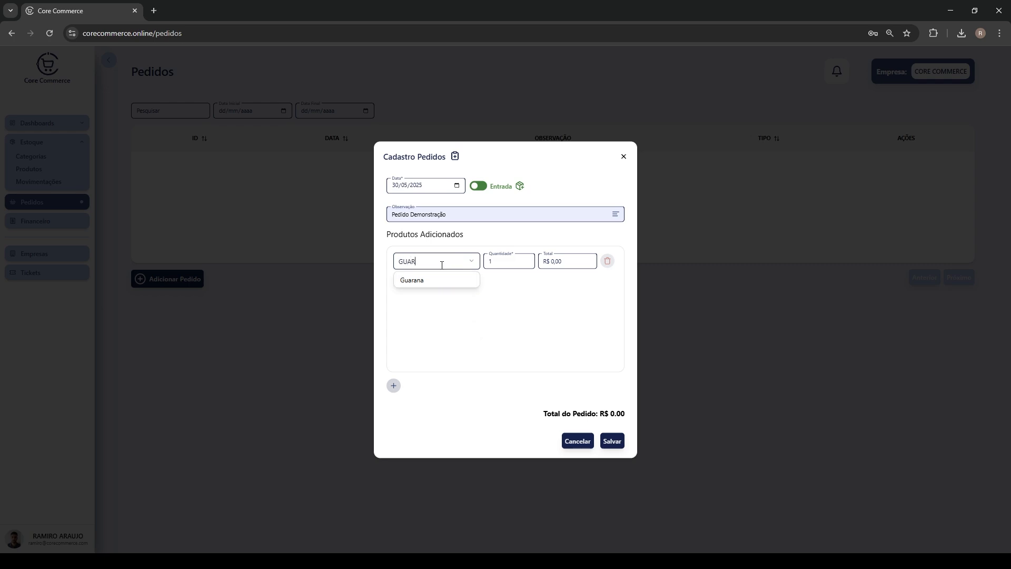
{"action": "left_click", "coordinate": [419, 280]}
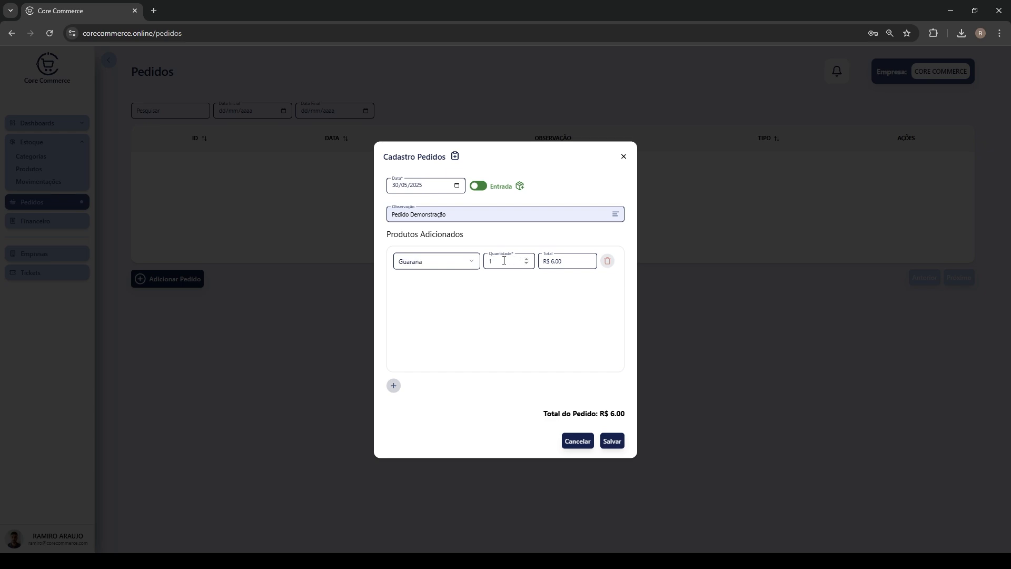
{"action": "key", "text": "Tab"}
{"action": "type", "text": "5"}
Add order lines for COCA COLA ×3 and SUCO TROP. MANGA ×2
{"action": "left_click", "coordinate": [395, 387]}
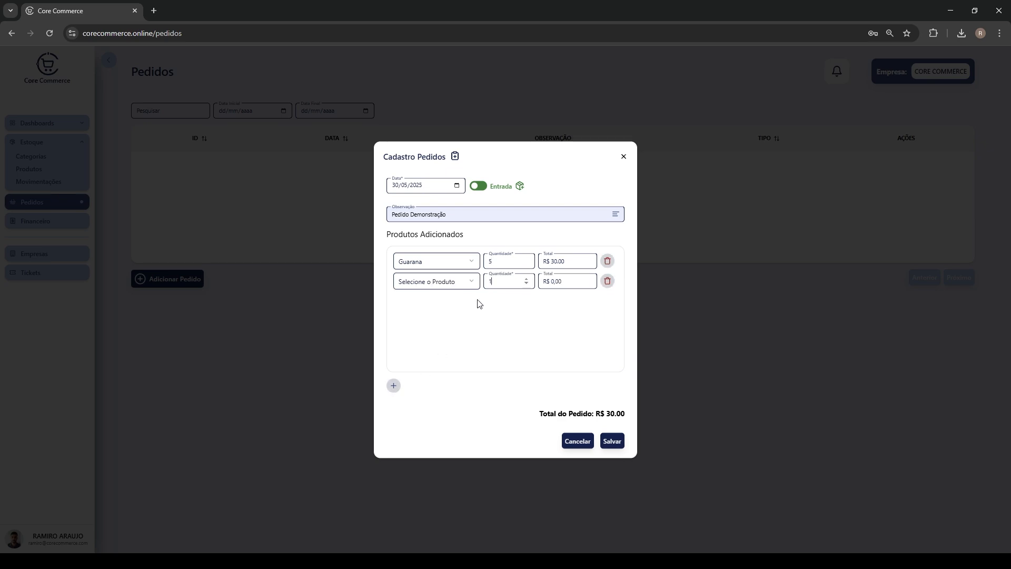
{"action": "left_click", "coordinate": [454, 283]}
{"action": "left_click", "coordinate": [440, 301]}
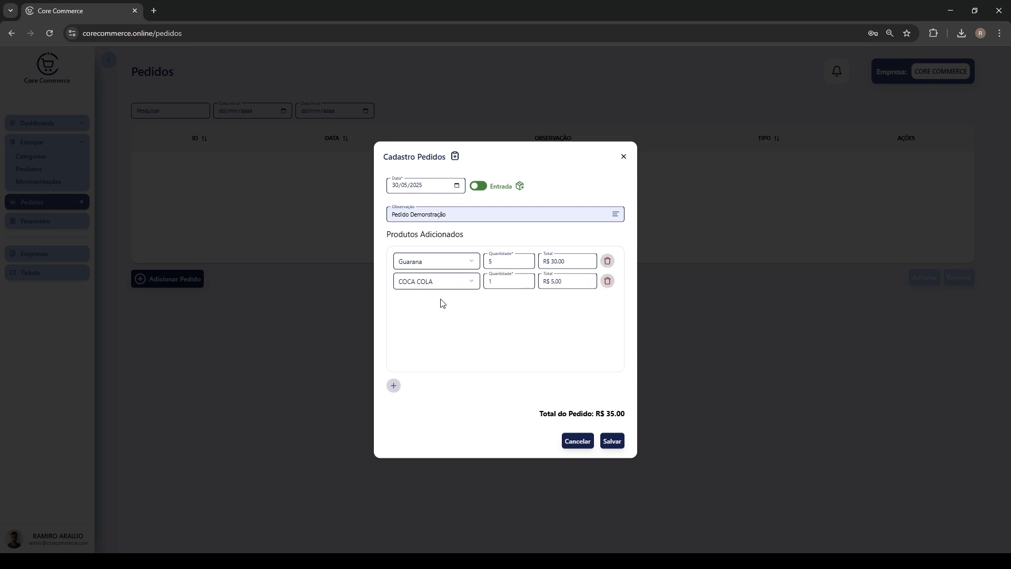
{"action": "double_click", "coordinate": [492, 282]}
{"action": "type", "text": "3"}
{"action": "left_click", "coordinate": [393, 385]}
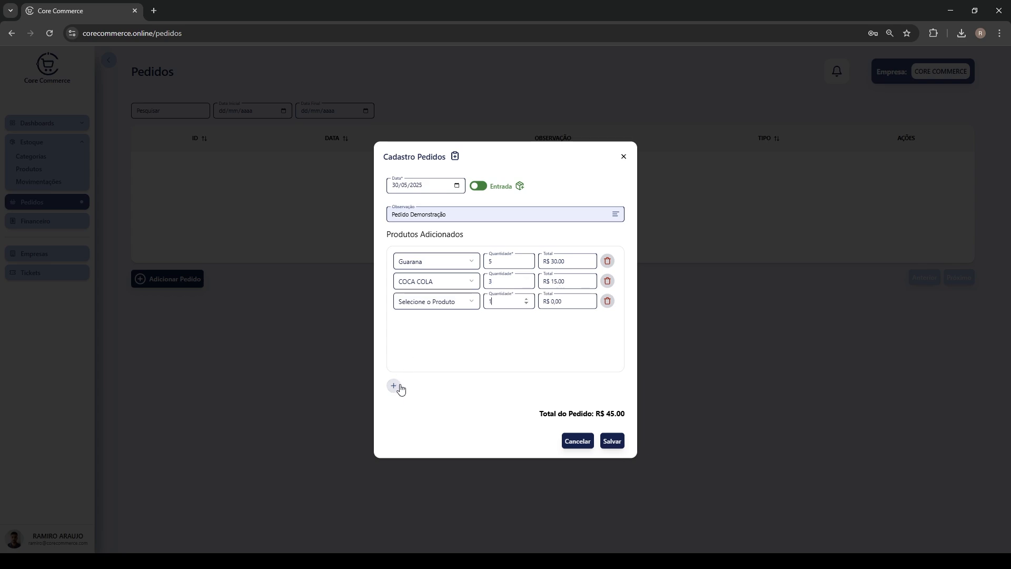
{"action": "left_click", "coordinate": [441, 303]}
{"action": "scroll", "coordinate": [425, 349], "scroll_direction": "down", "scroll_amount": 1}
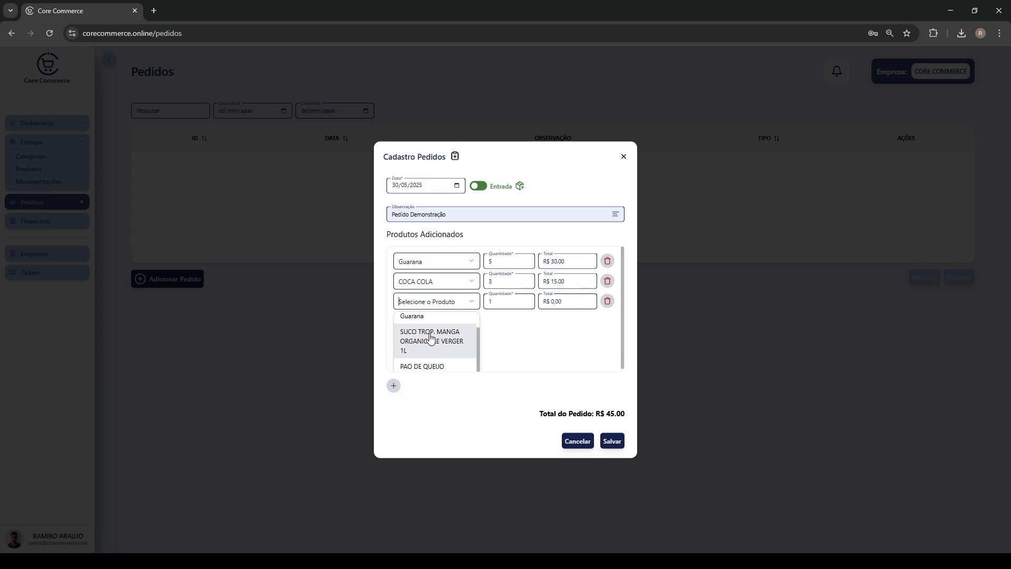
{"action": "left_click", "coordinate": [429, 343]}
{"action": "type", "text": "2"}
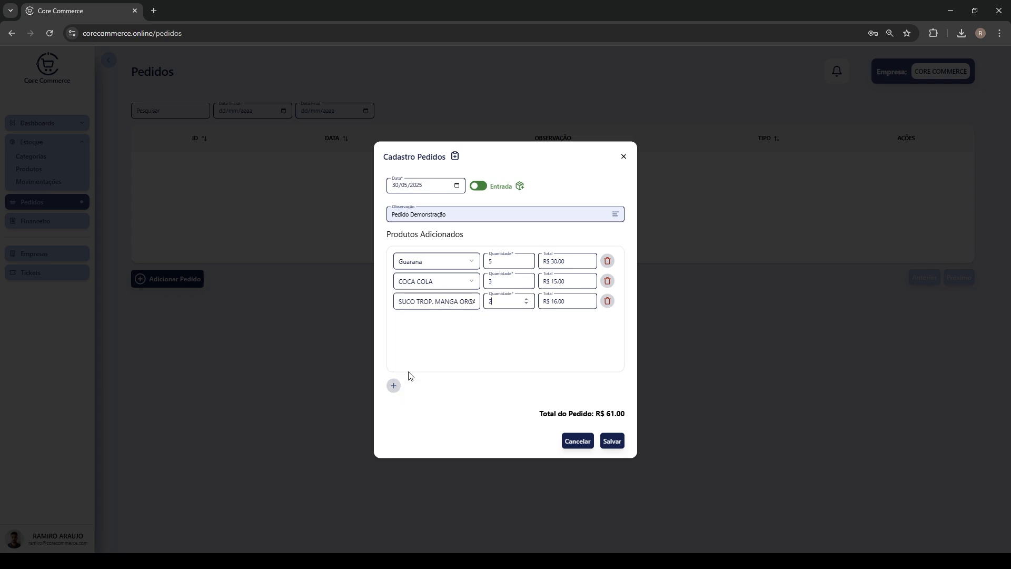
Add PAO DE QUEIJO ×4 and check the order total of R$ 77.00
{"action": "left_click", "coordinate": [393, 385]}
{"action": "left_click", "coordinate": [442, 322]}
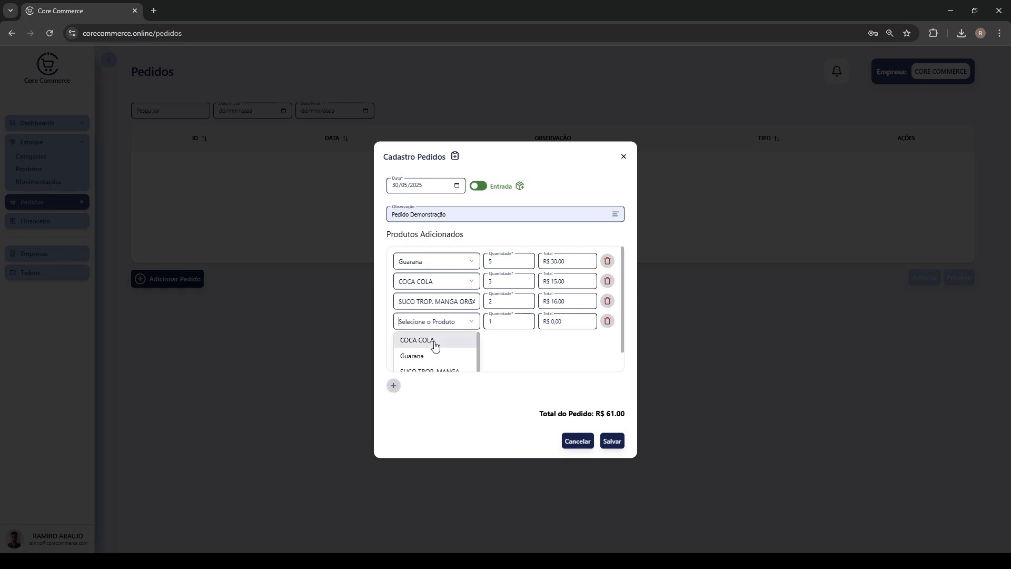
{"action": "scroll", "coordinate": [437, 345], "scroll_direction": "down", "scroll_amount": 1}
{"action": "scroll", "coordinate": [430, 360], "scroll_direction": "down", "scroll_amount": 1}
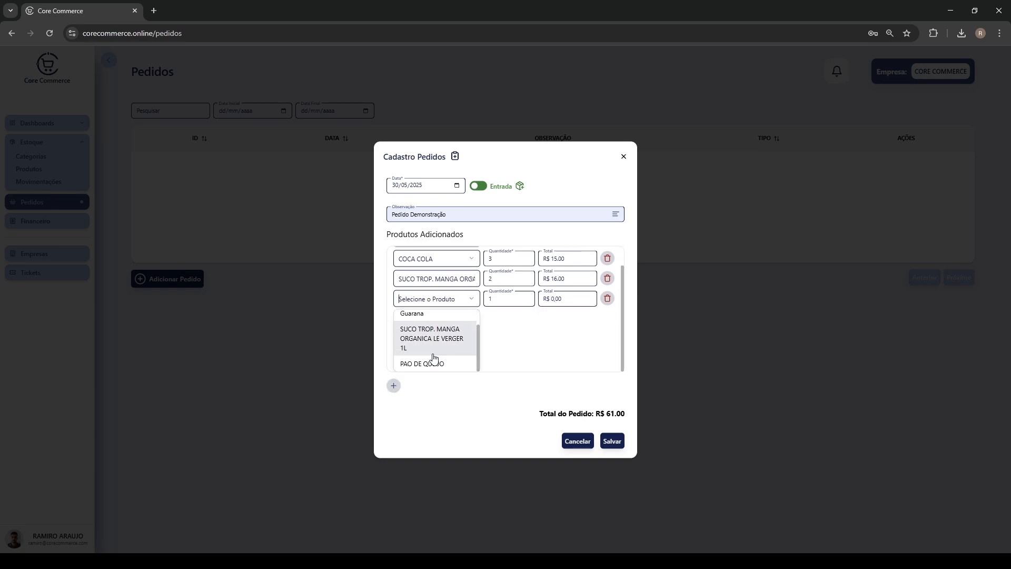
{"action": "left_click", "coordinate": [428, 362]}
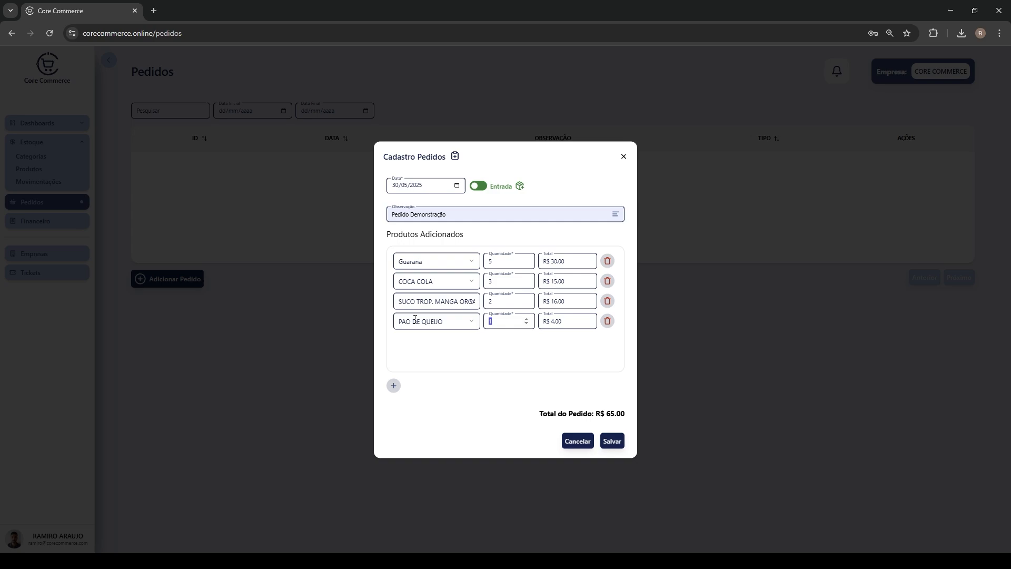
{"action": "type", "text": "4"}
{"action": "left_click_drag", "start_coordinate": [627, 417], "coordinate": [593, 415]}
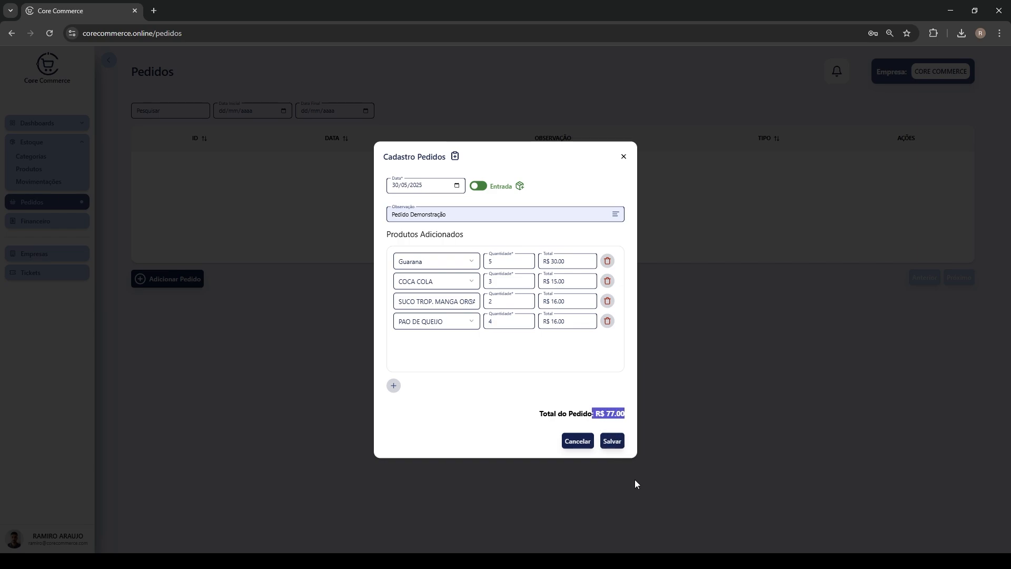
Save the order, then reopen order 1 from the list to review it and close it unchanged
{"action": "left_click", "coordinate": [617, 445]}
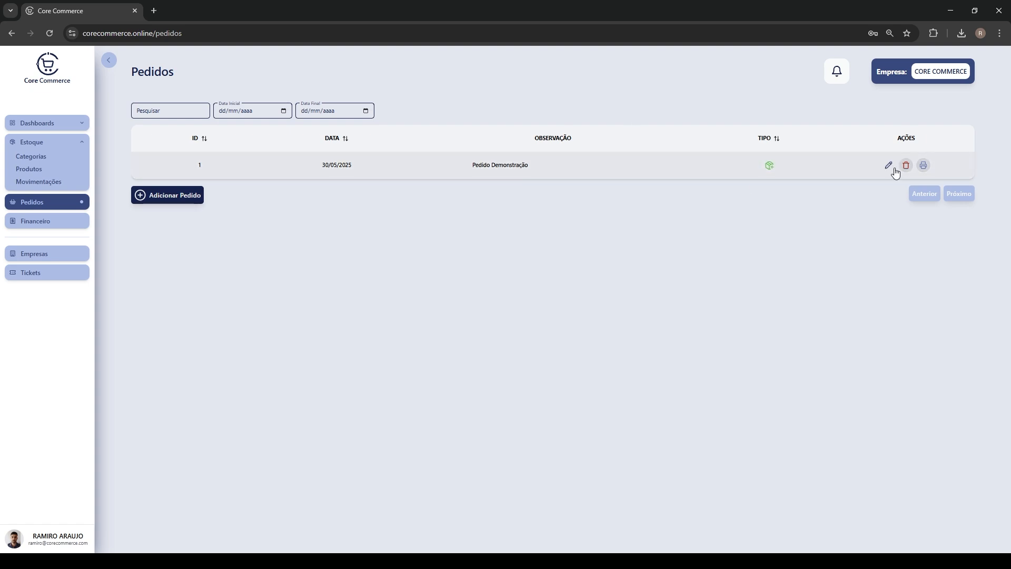
{"action": "left_click", "coordinate": [888, 166]}
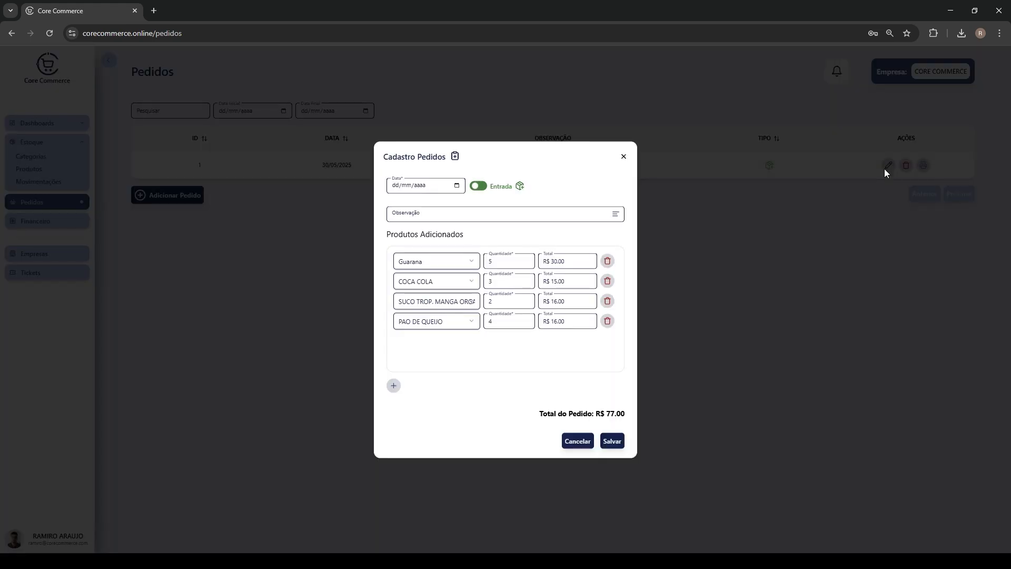
{"action": "left_click", "coordinate": [624, 157]}
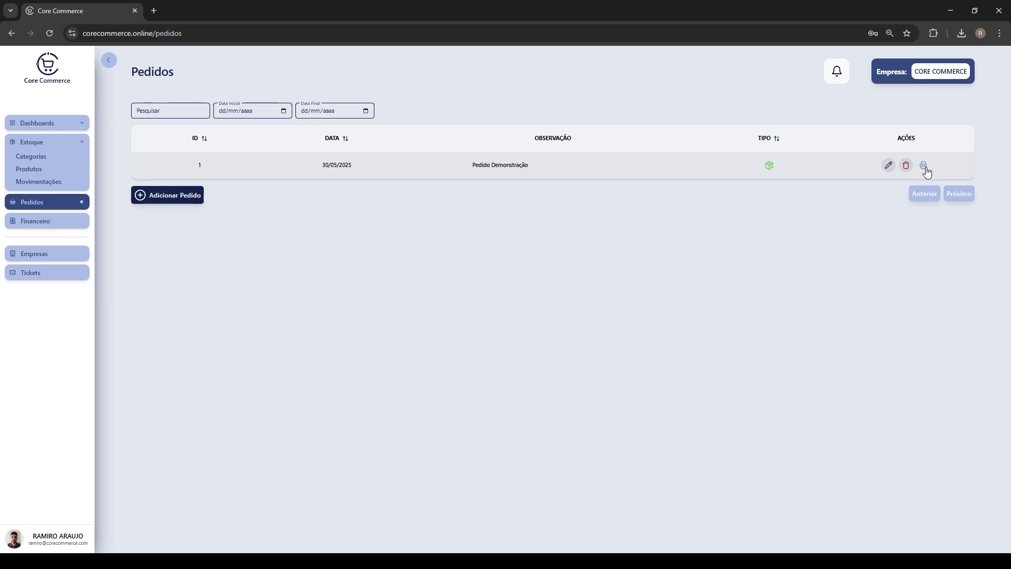
{"action": "left_click", "coordinate": [924, 167]}
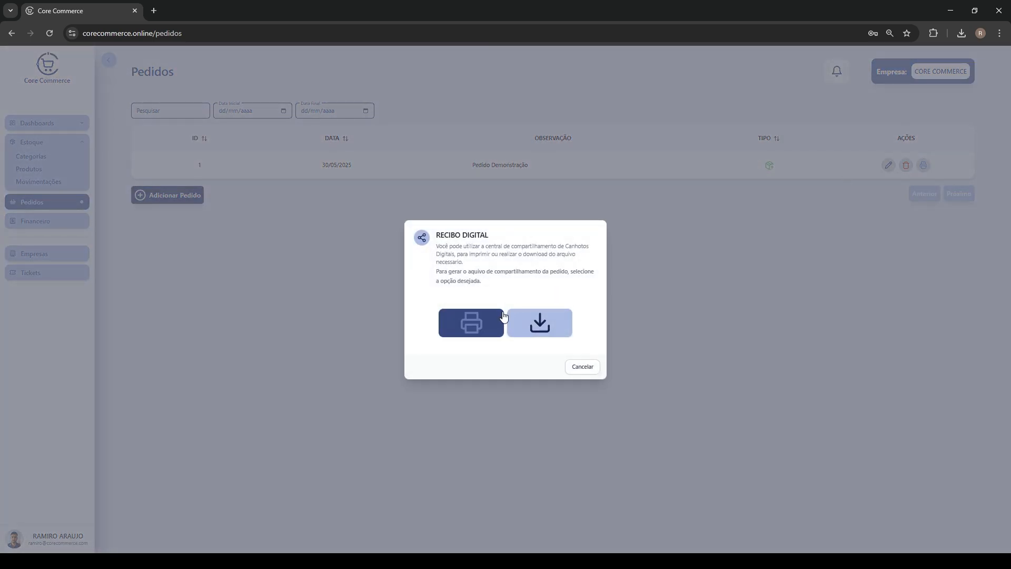
{"action": "left_click", "coordinate": [491, 323]}
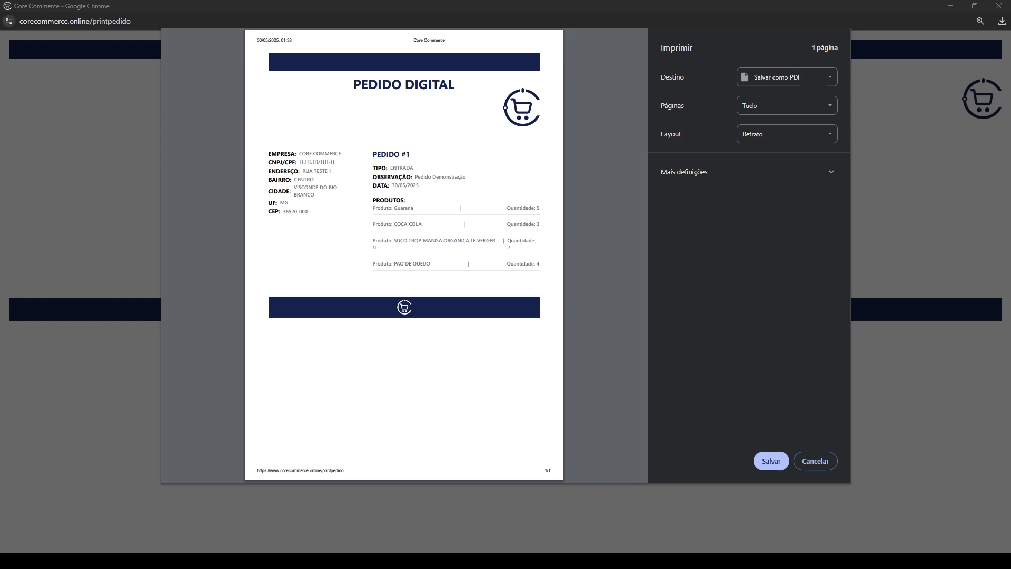
{"action": "key", "text": "Escape"}
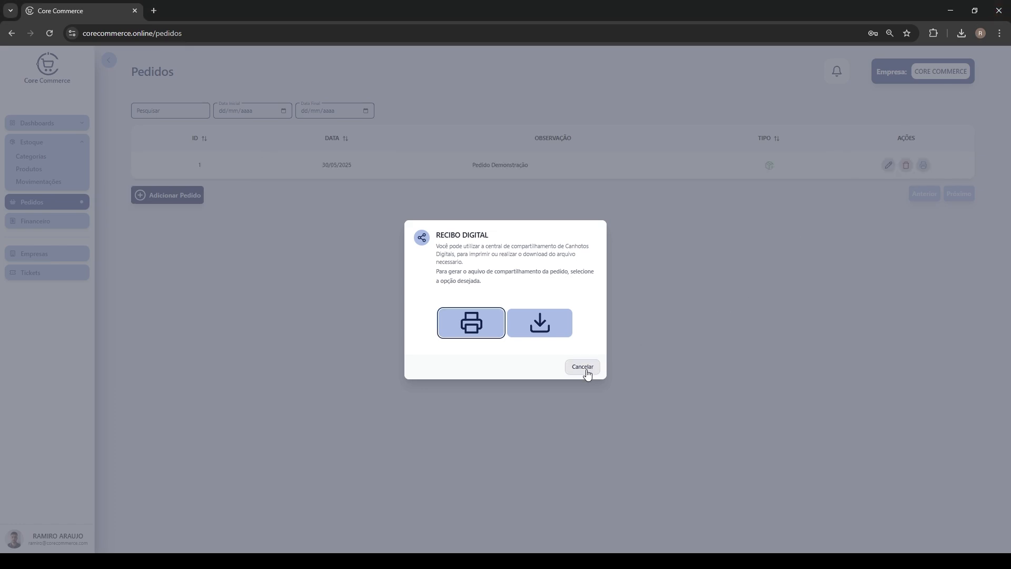
{"action": "left_click", "coordinate": [586, 370]}
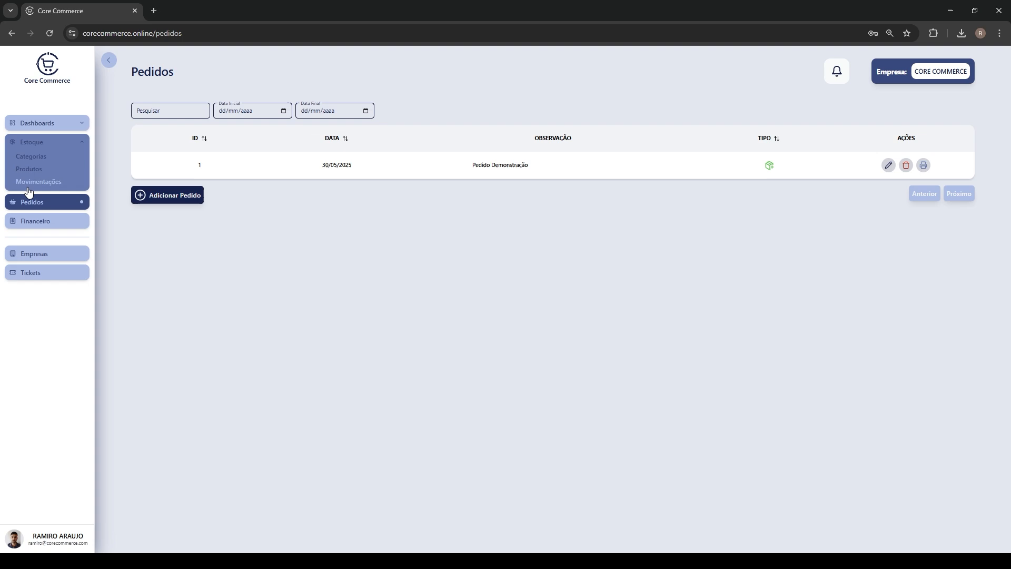
{"action": "left_click", "coordinate": [29, 188]}
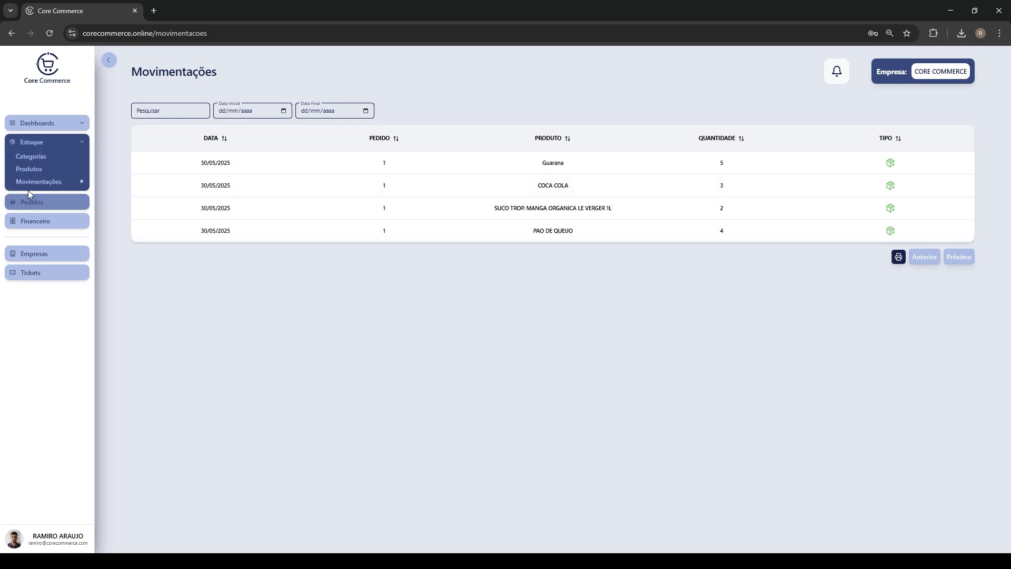
{"action": "left_click", "coordinate": [22, 170]}
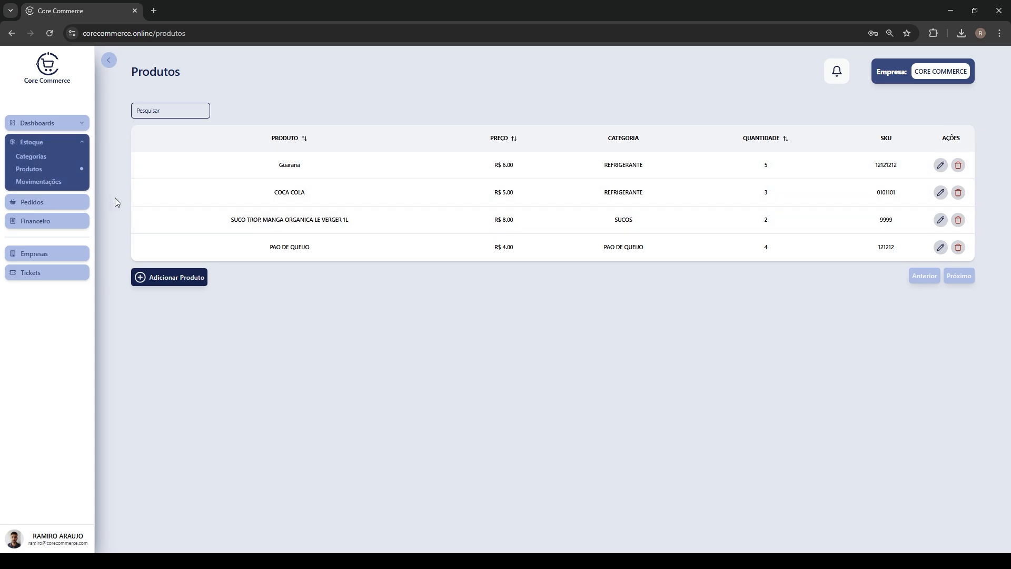
{"action": "left_click", "coordinate": [24, 206]}
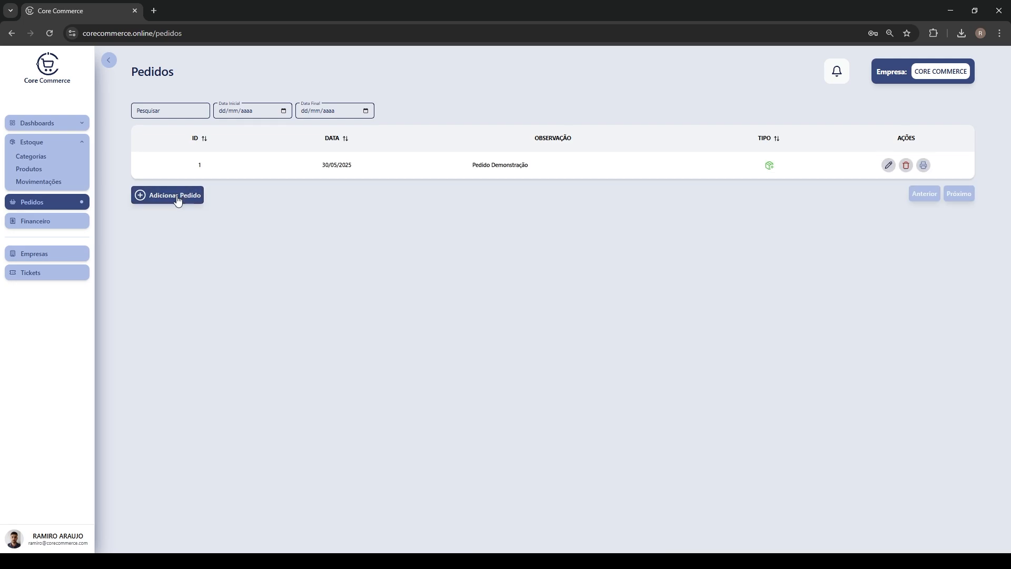
Start a new Saída order with observation 'Pedido Demonstração SAIDA'
{"action": "left_click", "coordinate": [178, 201]}
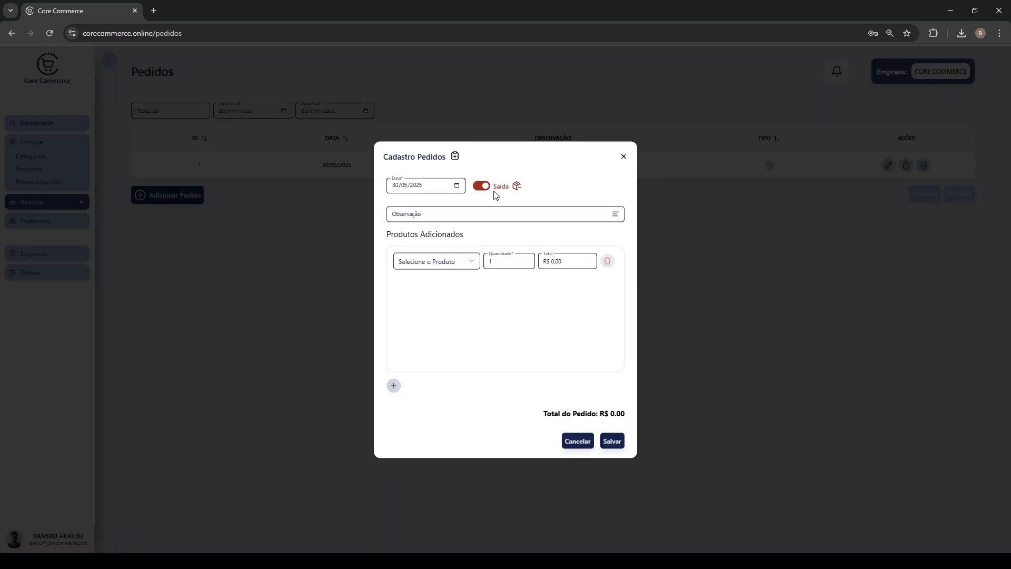
{"action": "left_click", "coordinate": [444, 214]}
{"action": "left_click", "coordinate": [453, 232]}
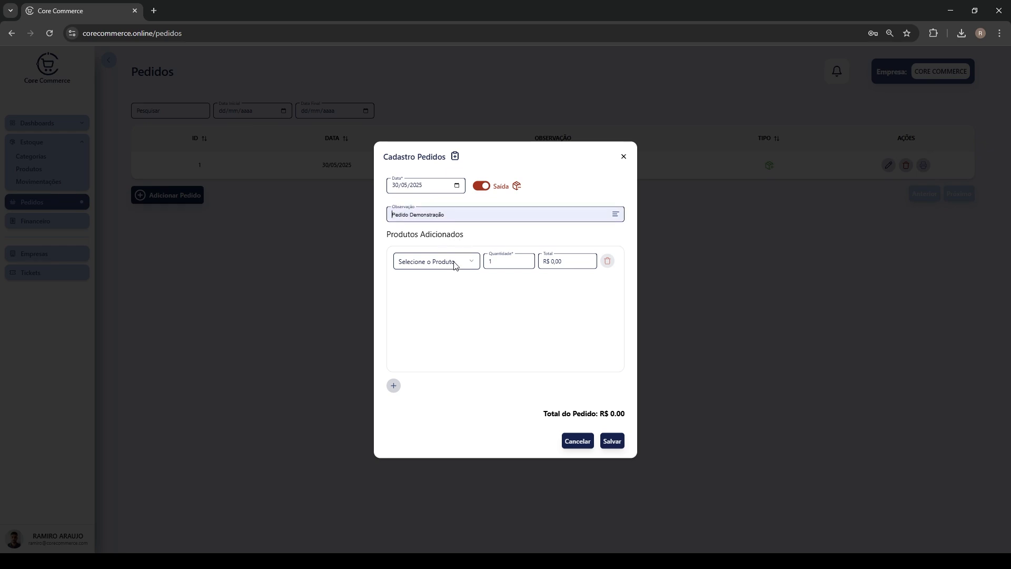
{"action": "left_click", "coordinate": [464, 228]}
{"action": "type", "text": "SAIDA"}
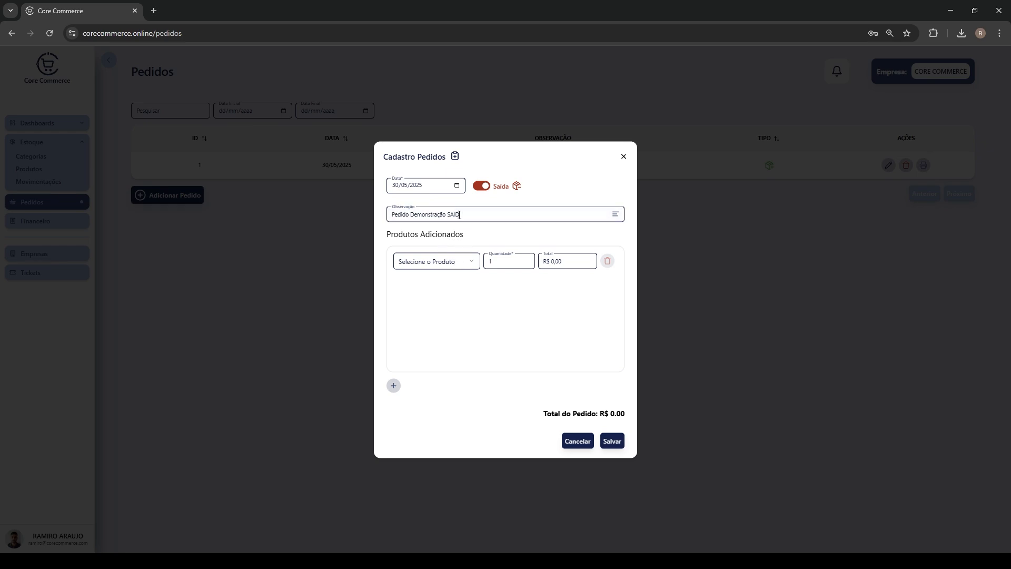
Add COCA COLA ×2 and the mango juice as order lines
{"action": "left_click", "coordinate": [438, 260]}
{"action": "left_click", "coordinate": [437, 298]}
{"action": "type", "text": "2"}
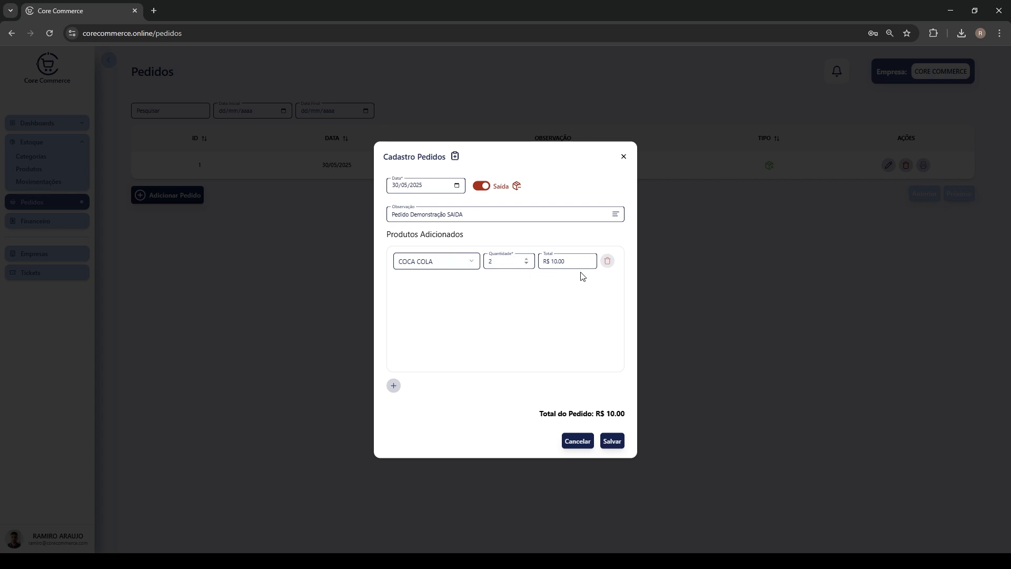
{"action": "left_click", "coordinate": [393, 385]}
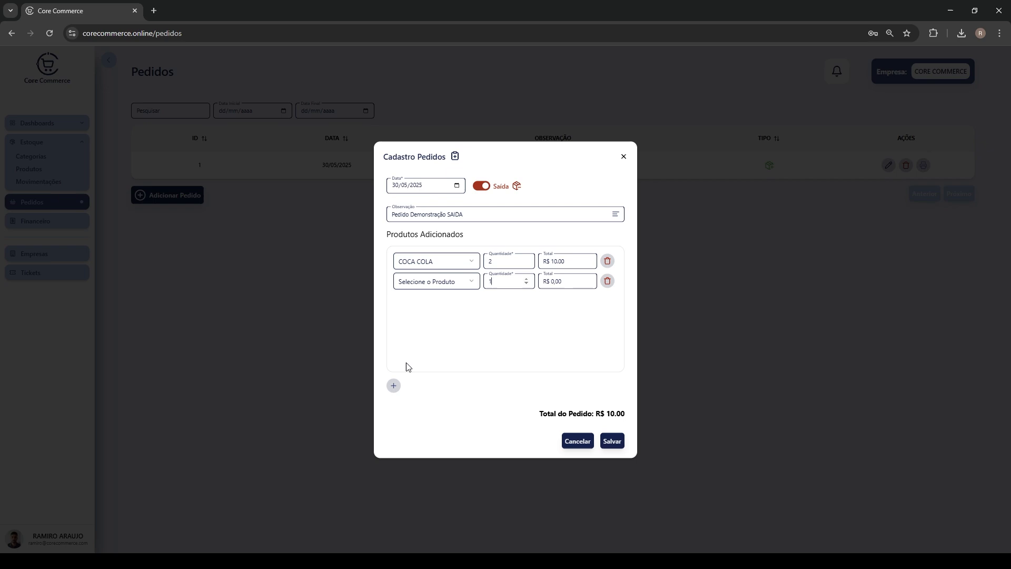
{"action": "left_click", "coordinate": [451, 281]}
{"action": "type", "text": "SU"}
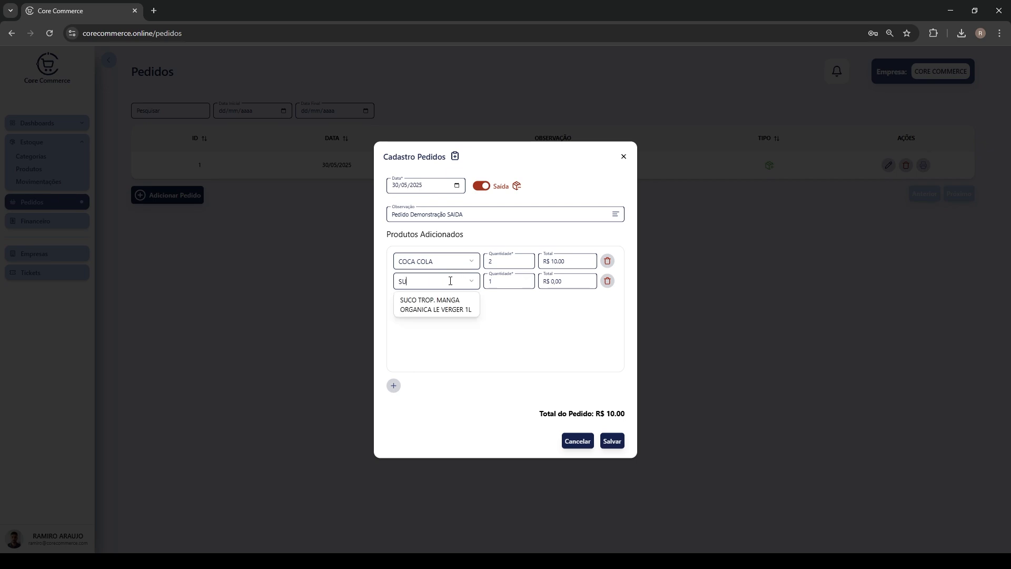
{"action": "left_click", "coordinate": [437, 304]}
{"action": "key", "text": "Tab"}
{"action": "type", "text": "3"}
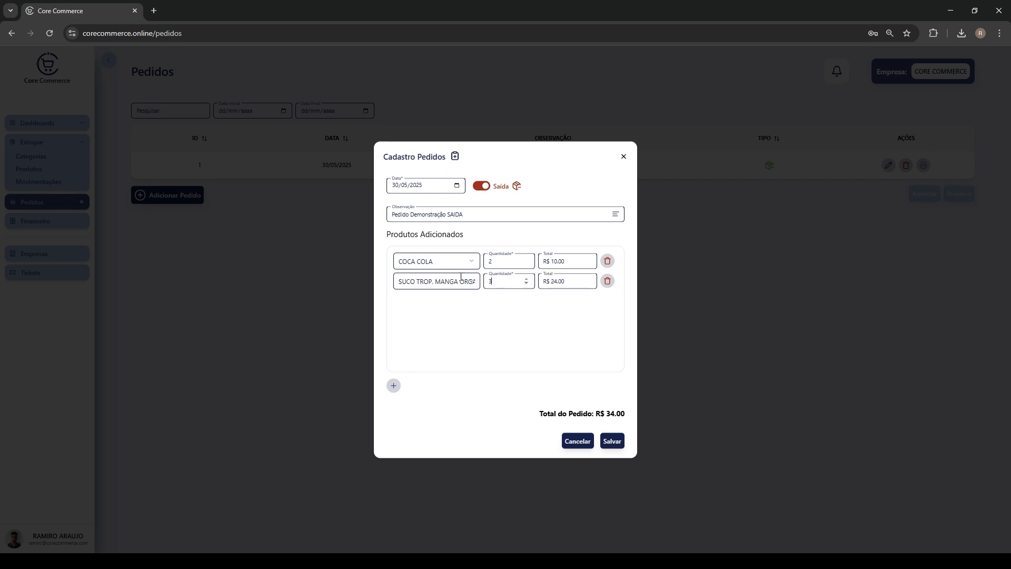
Add a Guarana line, keep the juice quantity at 1, and save the Saída order
{"action": "left_click", "coordinate": [394, 388]}
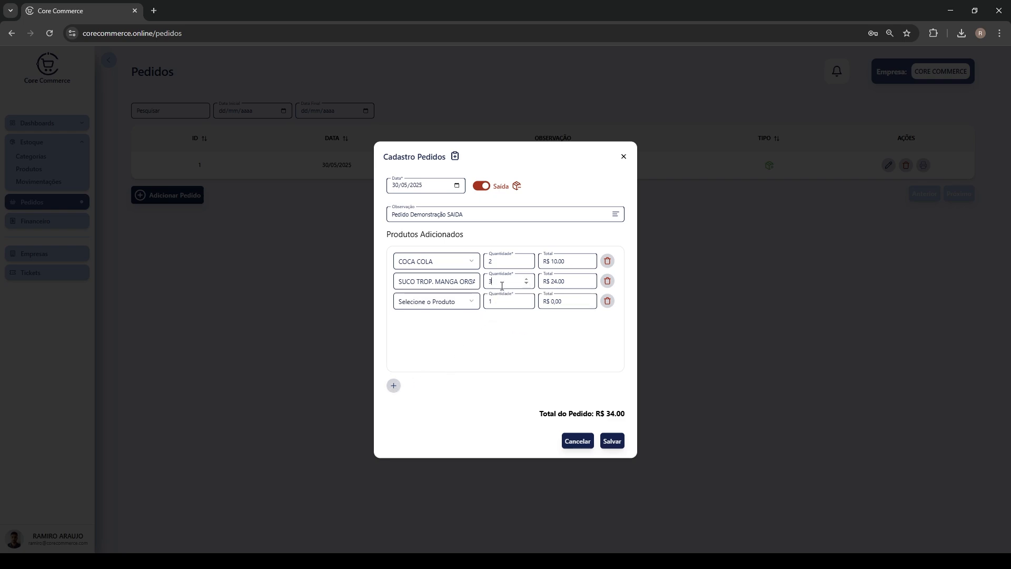
{"action": "key", "text": "BackSpace"}
{"action": "left_click", "coordinate": [459, 302]}
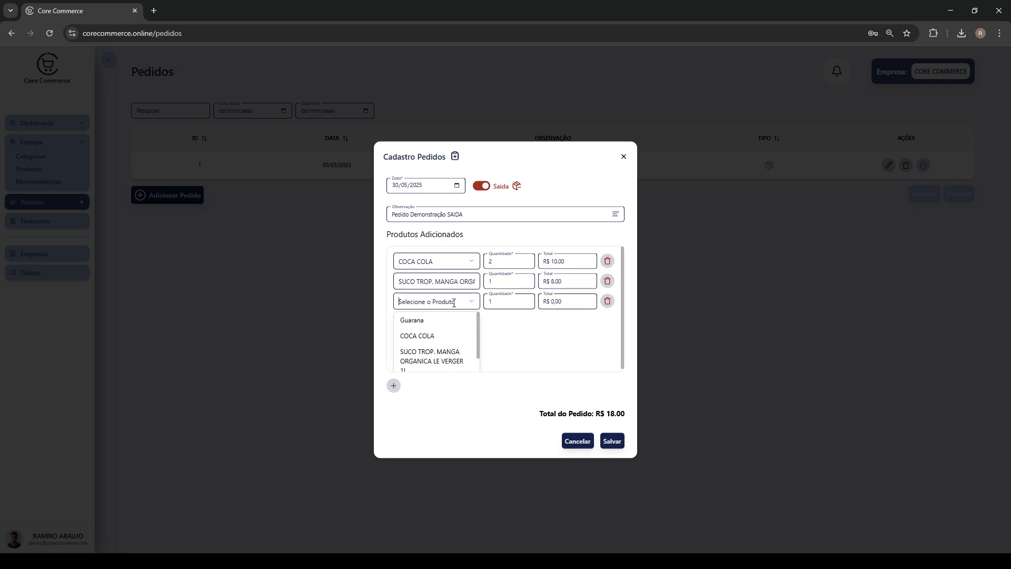
{"action": "scroll", "coordinate": [437, 349], "scroll_direction": "down", "scroll_amount": 2}
{"action": "scroll", "coordinate": [440, 359], "scroll_direction": "up", "scroll_amount": 3}
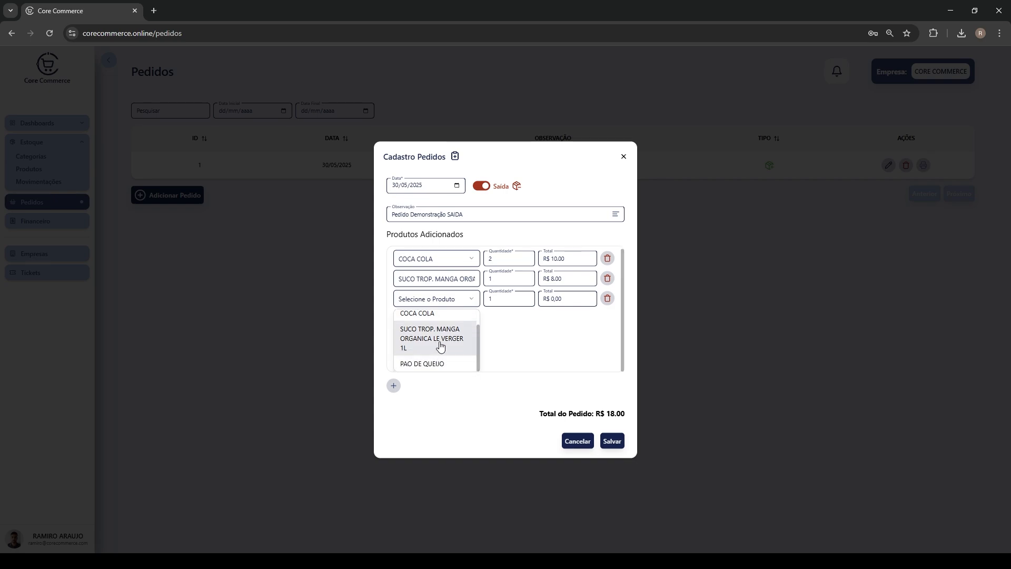
{"action": "left_click", "coordinate": [424, 318]}
{"action": "left_click_drag", "start_coordinate": [503, 299], "coordinate": [476, 301]}
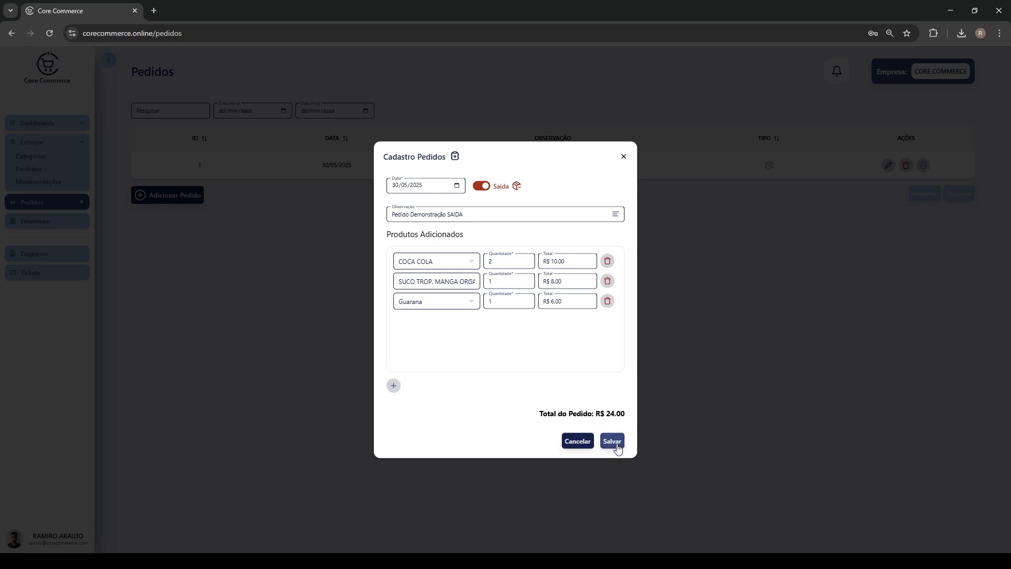
{"action": "left_click", "coordinate": [617, 447]}
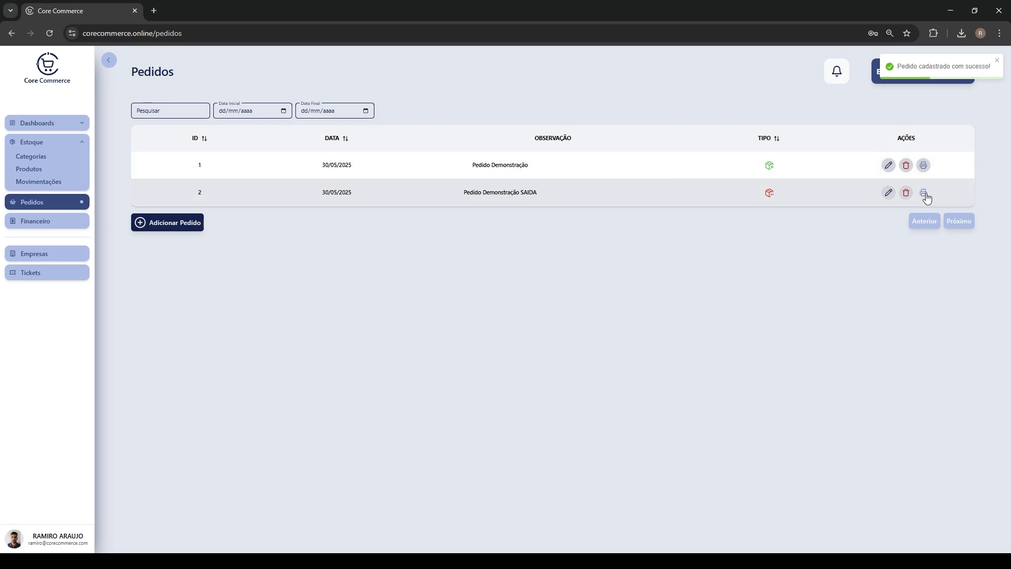
{"action": "left_click", "coordinate": [924, 192]}
Preview order 2's Pedido Digital receipt for printing, then view stock movements
{"action": "left_click", "coordinate": [480, 319]}
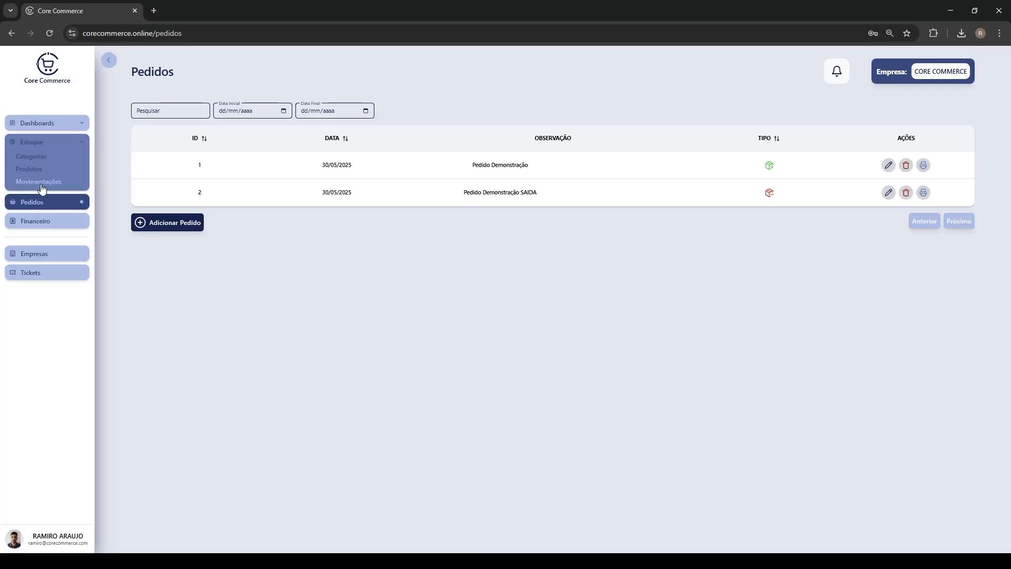
{"action": "left_click", "coordinate": [40, 183]}
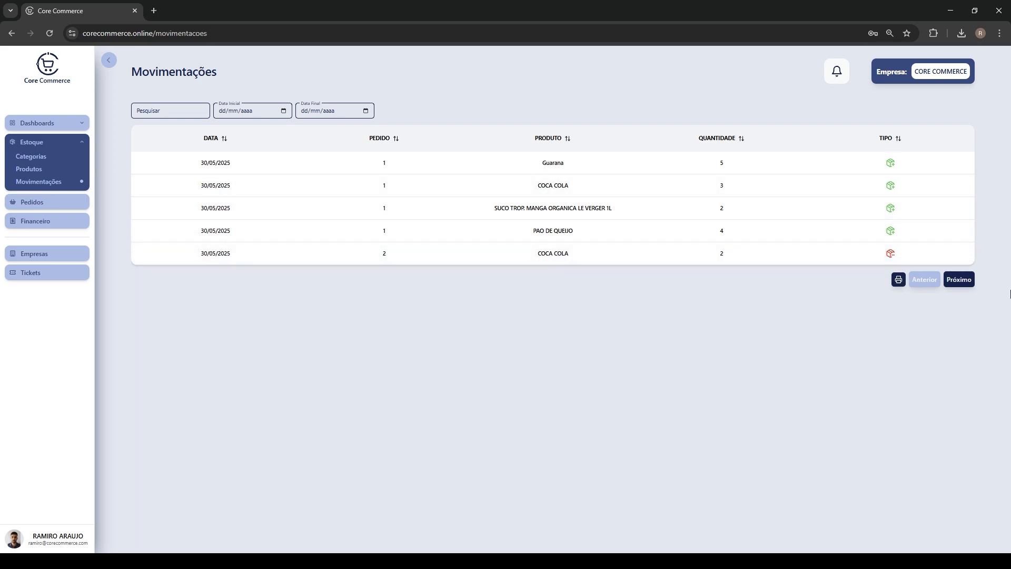
Page through the stock movements and check product stock before going to Empresas
{"action": "left_click", "coordinate": [959, 281]}
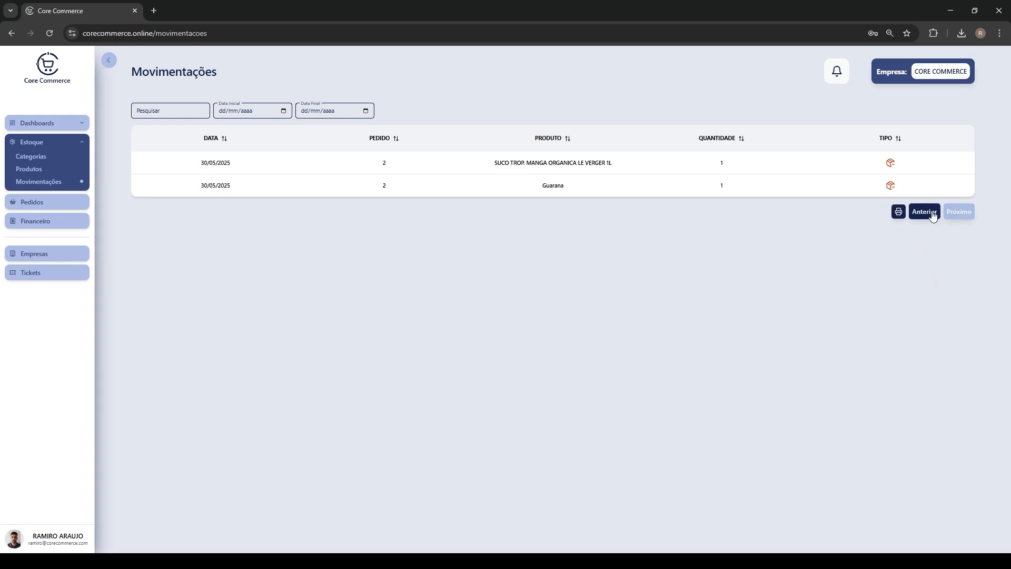
{"action": "left_click", "coordinate": [929, 216]}
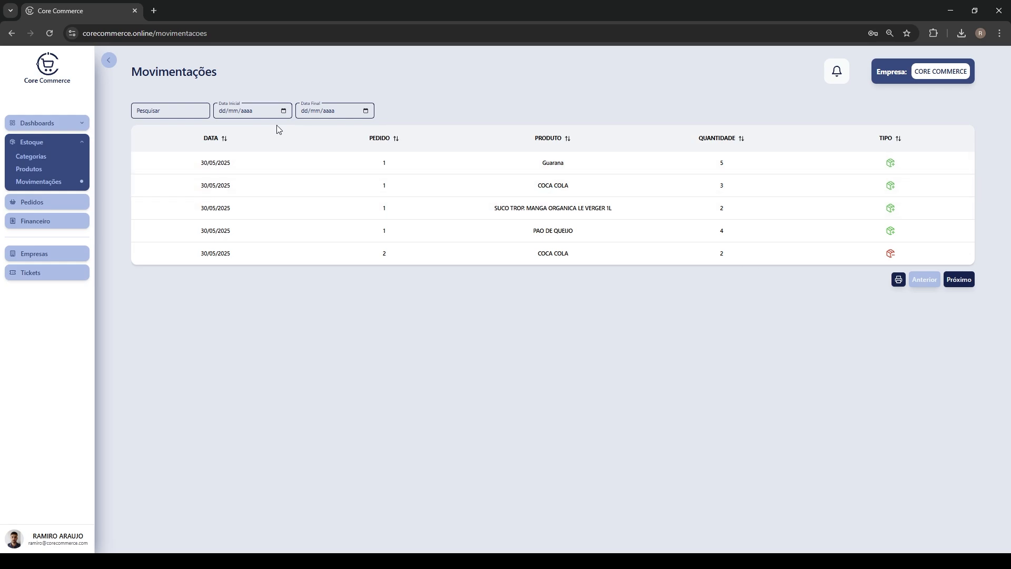
{"action": "left_click", "coordinate": [28, 169]}
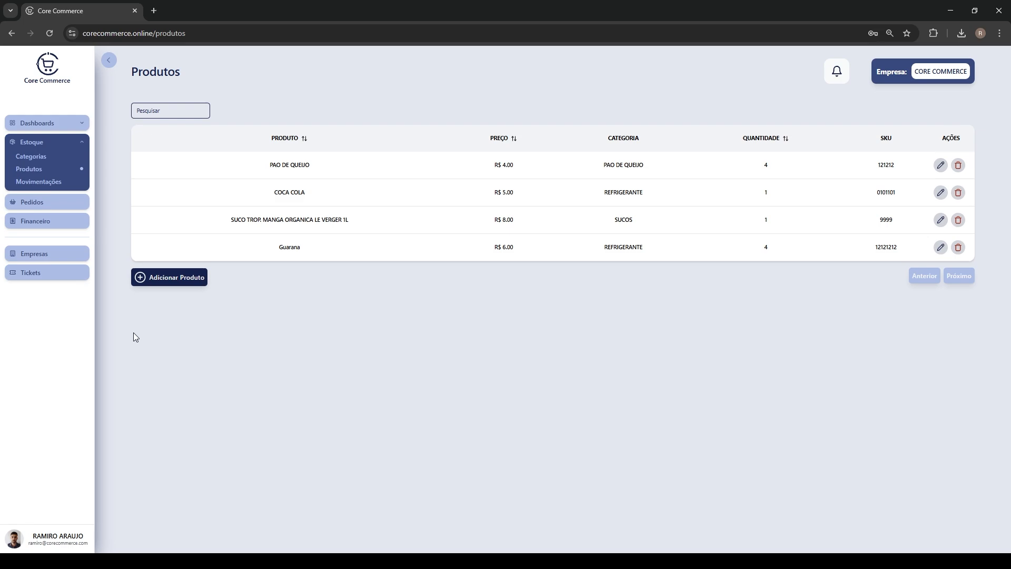
{"action": "left_click", "coordinate": [43, 255]}
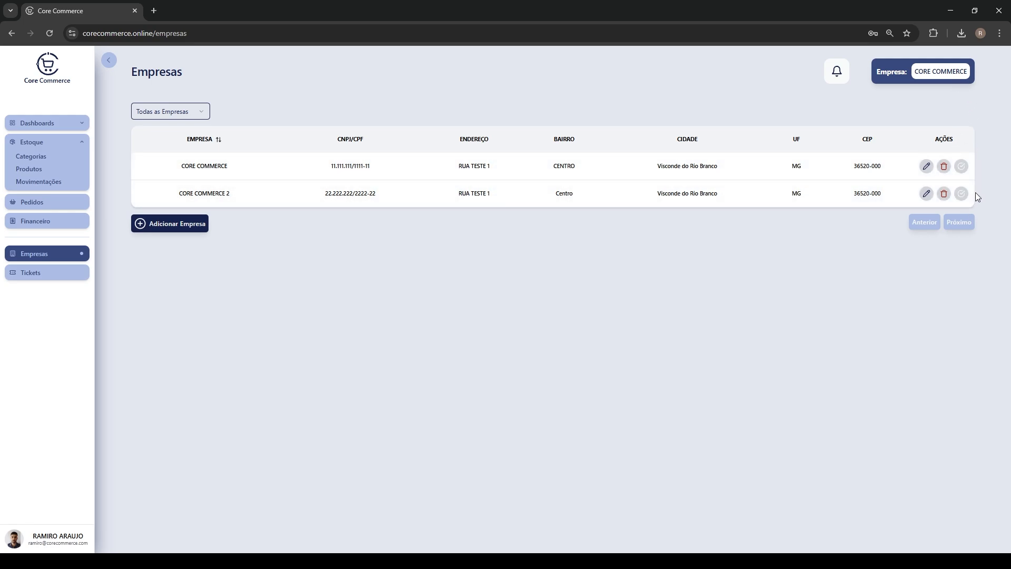
Make CORE COMMERCE 2 the active company and dismiss the success notice
{"action": "left_click", "coordinate": [961, 194]}
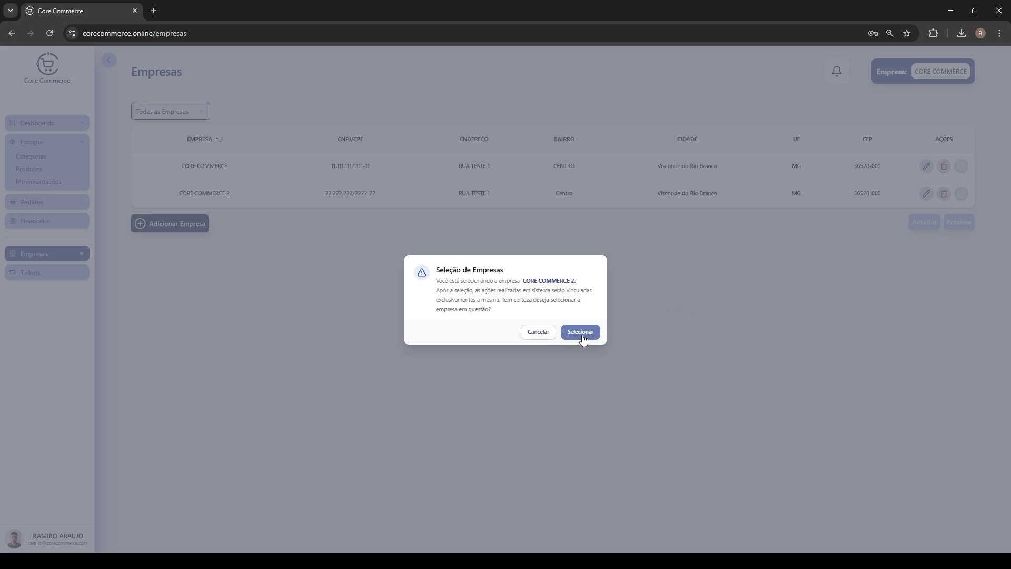
{"action": "left_click", "coordinate": [581, 332]}
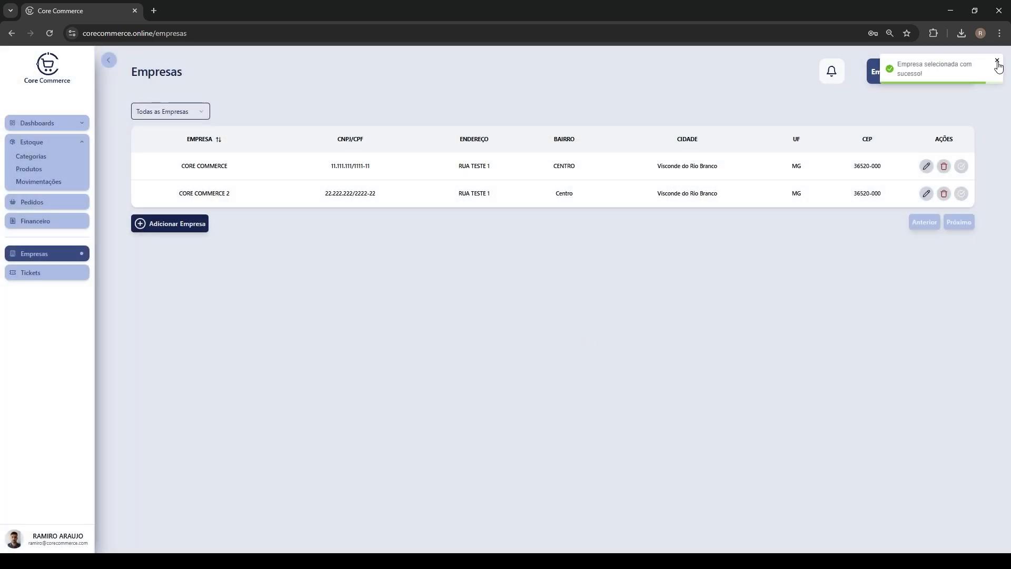
{"action": "left_click", "coordinate": [998, 62]}
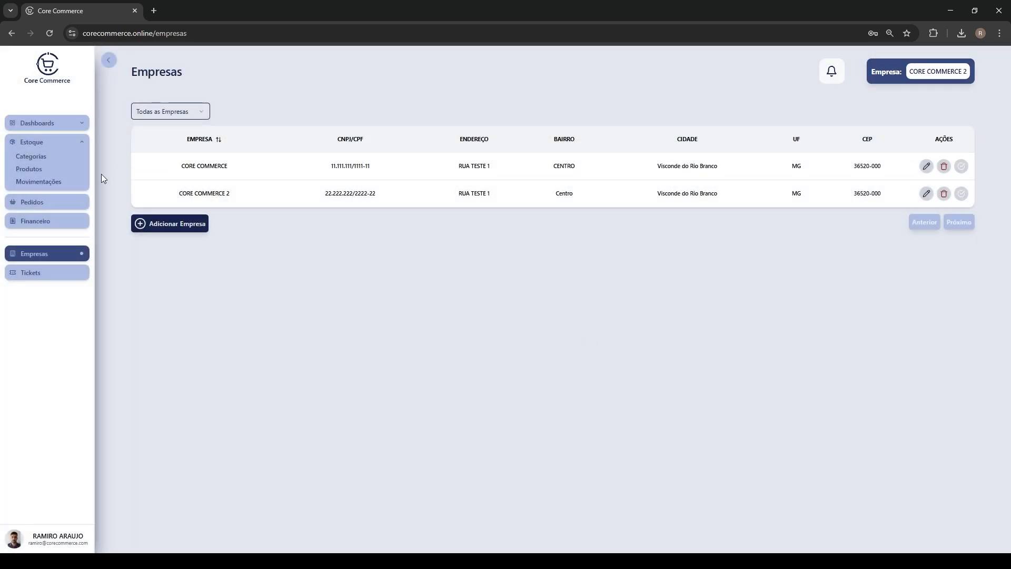
Check that CORE COMMERCE 2's products, movements and categories lists are empty
{"action": "left_click", "coordinate": [29, 170]}
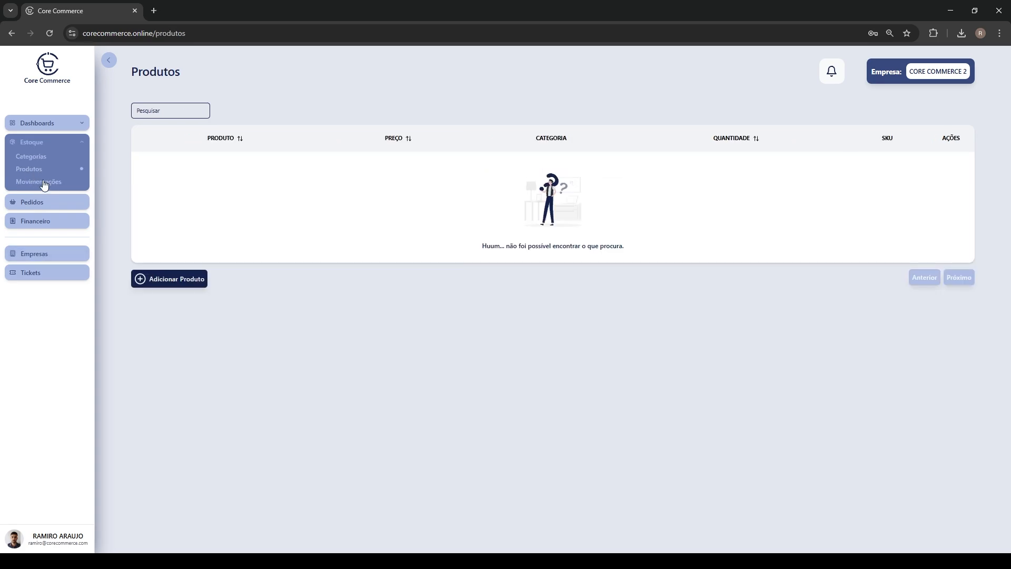
{"action": "left_click", "coordinate": [30, 183]}
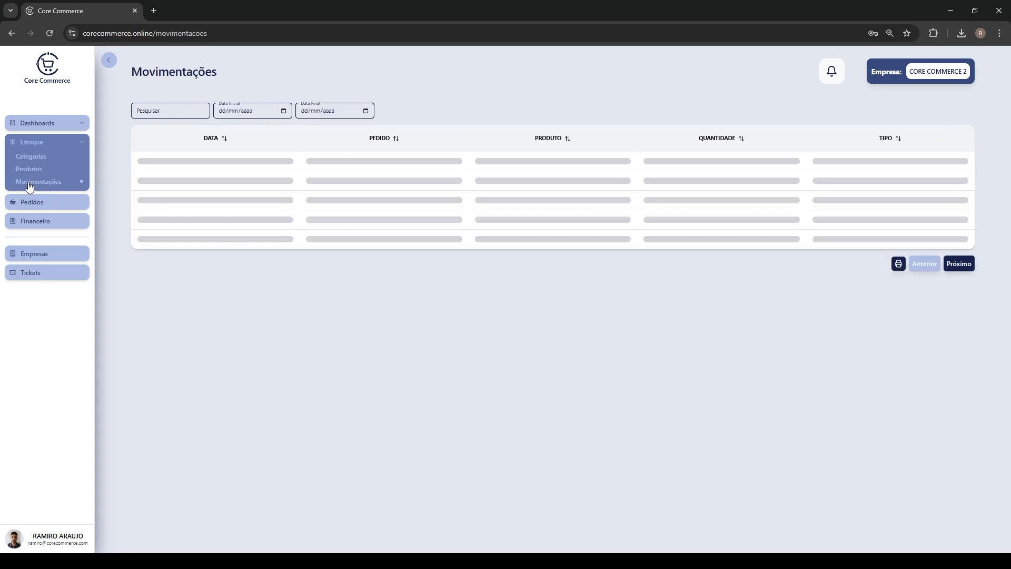
{"action": "left_click", "coordinate": [33, 158]}
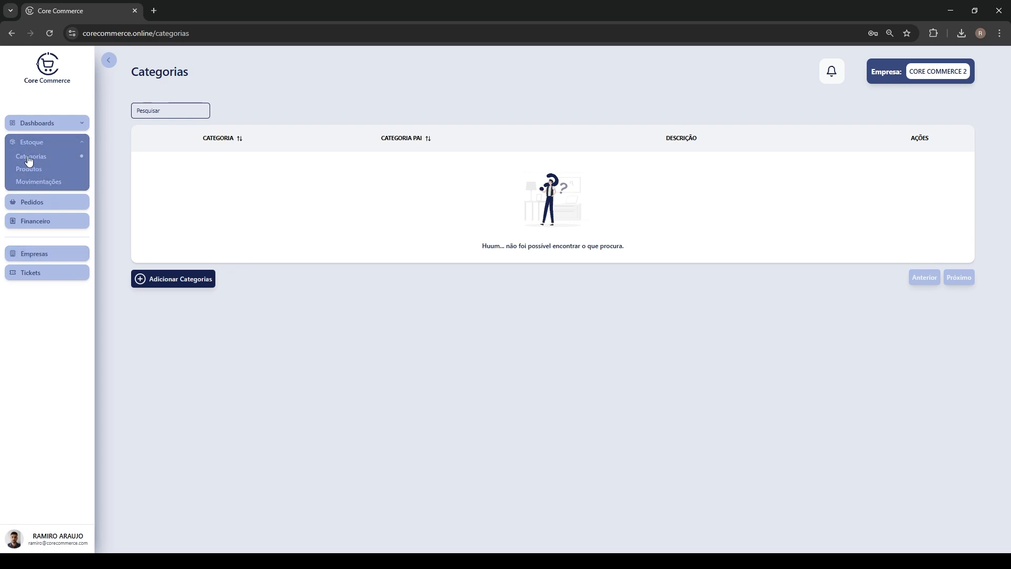
{"action": "left_click", "coordinate": [31, 170]}
Switch the active company back to CORE COMMERCE
{"action": "left_click", "coordinate": [45, 255]}
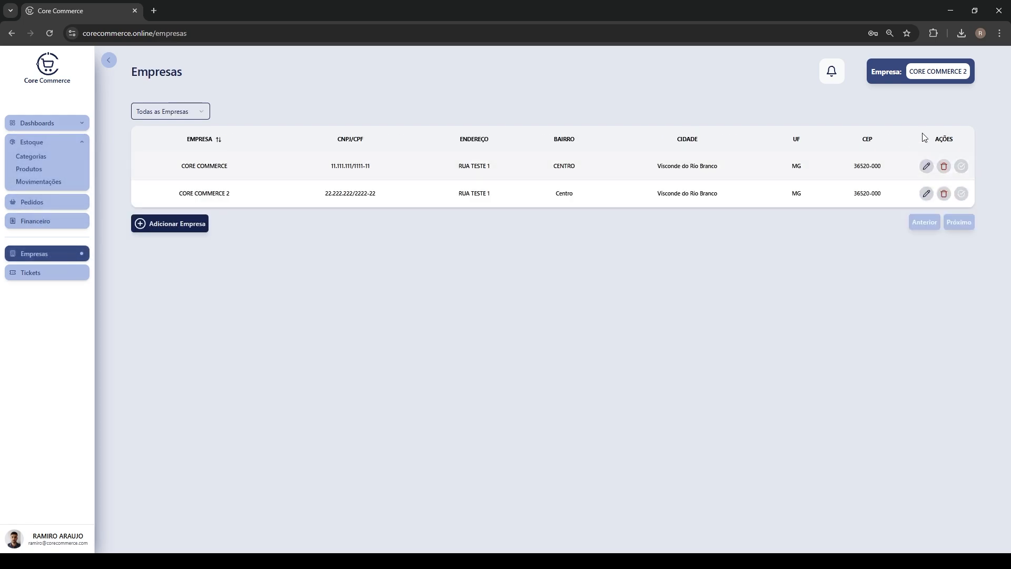
{"action": "left_click", "coordinate": [962, 166]}
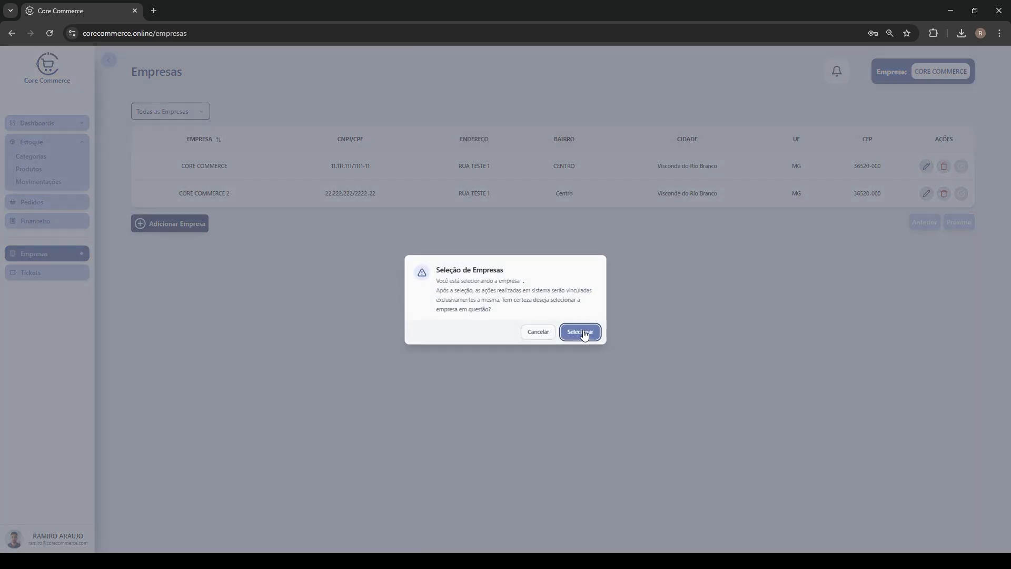
{"action": "left_click", "coordinate": [581, 333]}
{"action": "left_click", "coordinate": [29, 157]}
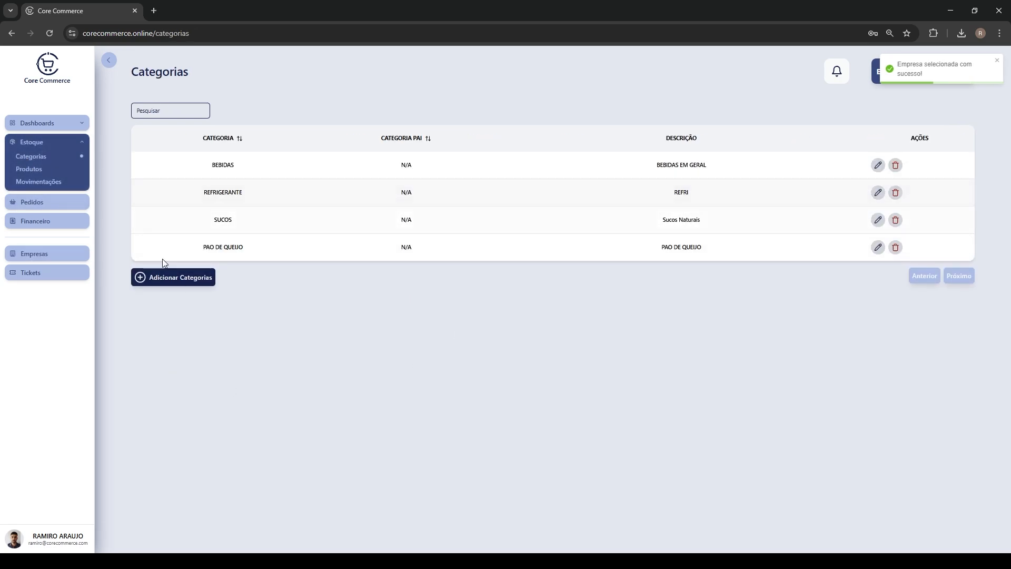
Compare the CORE COMMERCE and CORE COMMERCE 2 rows on Empresas, then view the four categories
{"action": "left_click", "coordinate": [43, 257]}
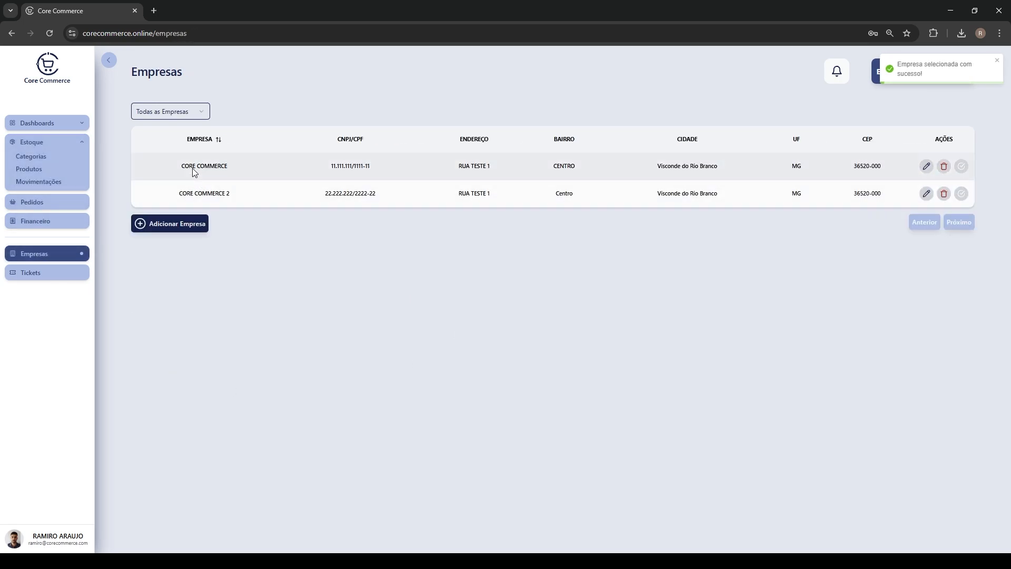
{"action": "left_click_drag", "start_coordinate": [181, 167], "coordinate": [179, 193]}
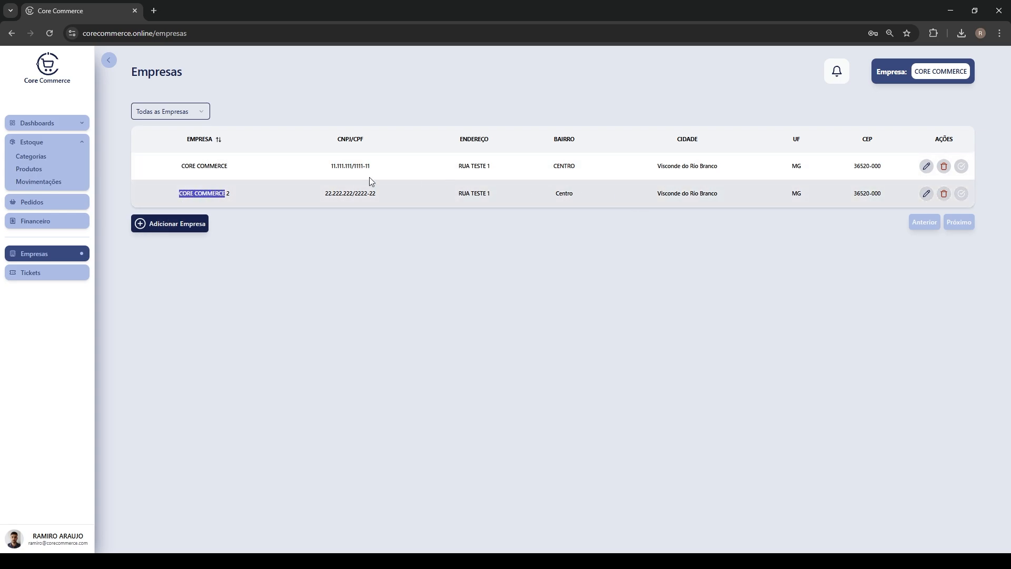
{"action": "left_click_drag", "start_coordinate": [232, 163], "coordinate": [152, 159]}
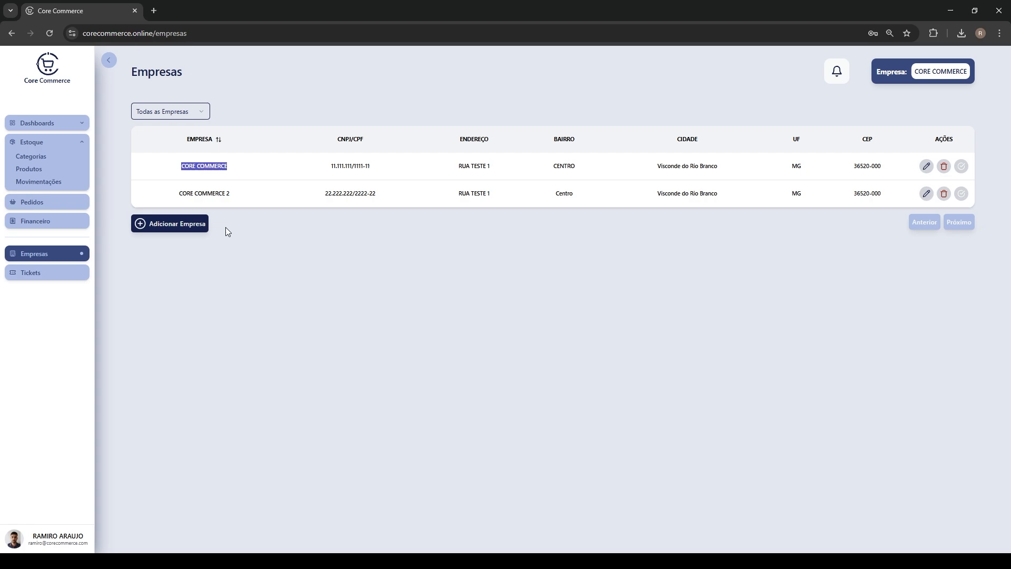
{"action": "left_click_drag", "start_coordinate": [239, 194], "coordinate": [172, 193]}
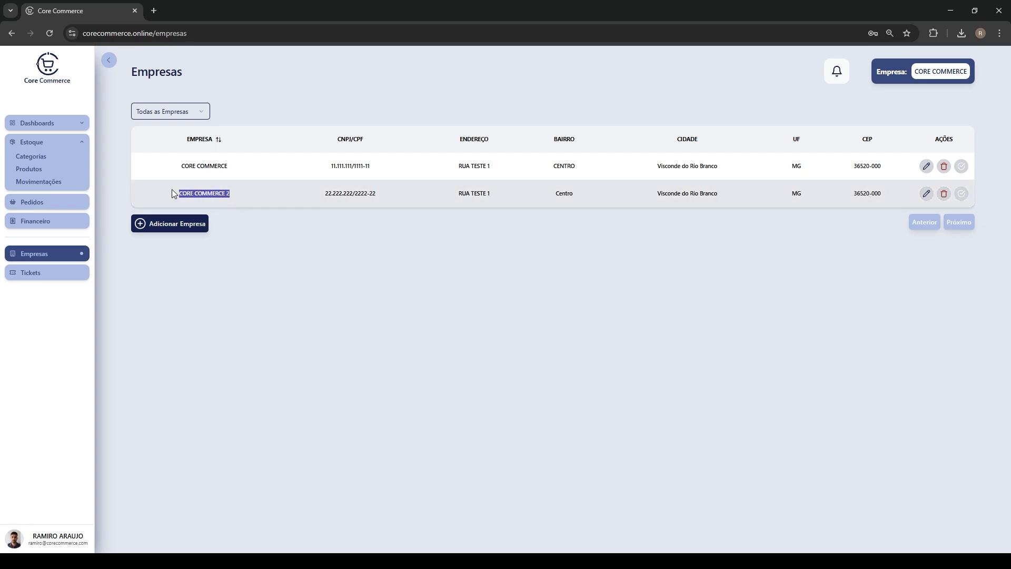
{"action": "left_click", "coordinate": [203, 195]}
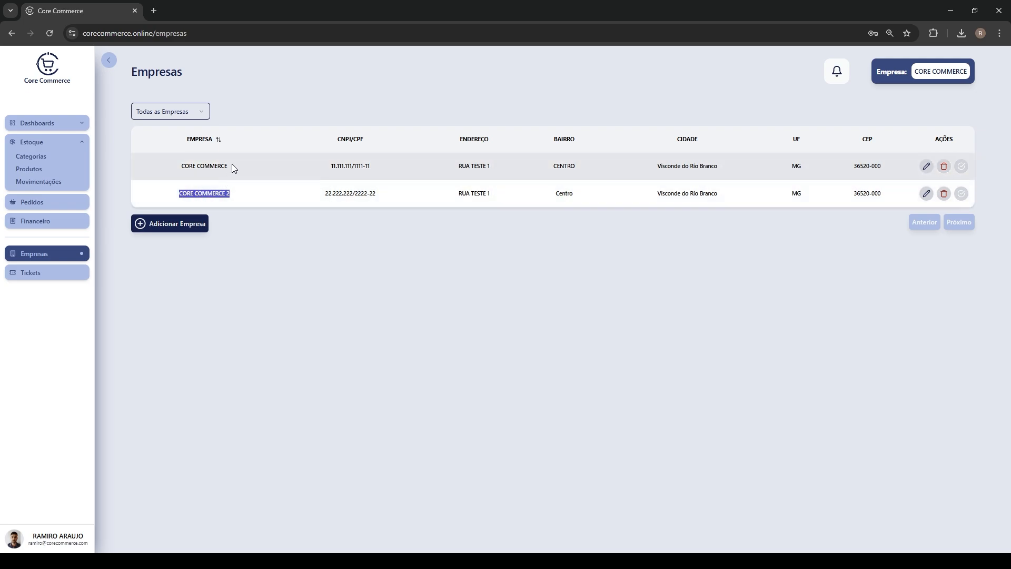
{"action": "left_click", "coordinate": [201, 261]}
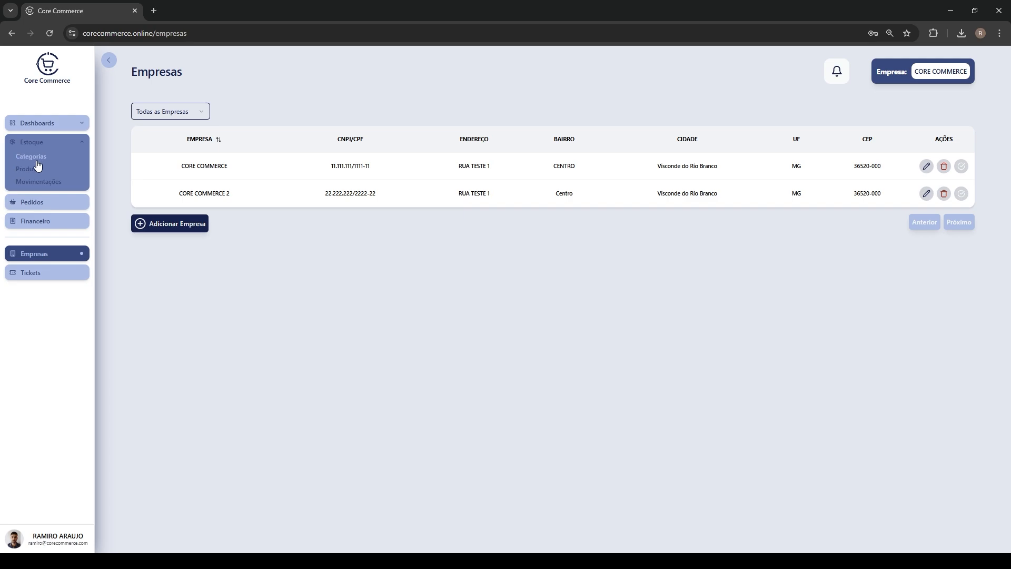
{"action": "left_click", "coordinate": [36, 160]}
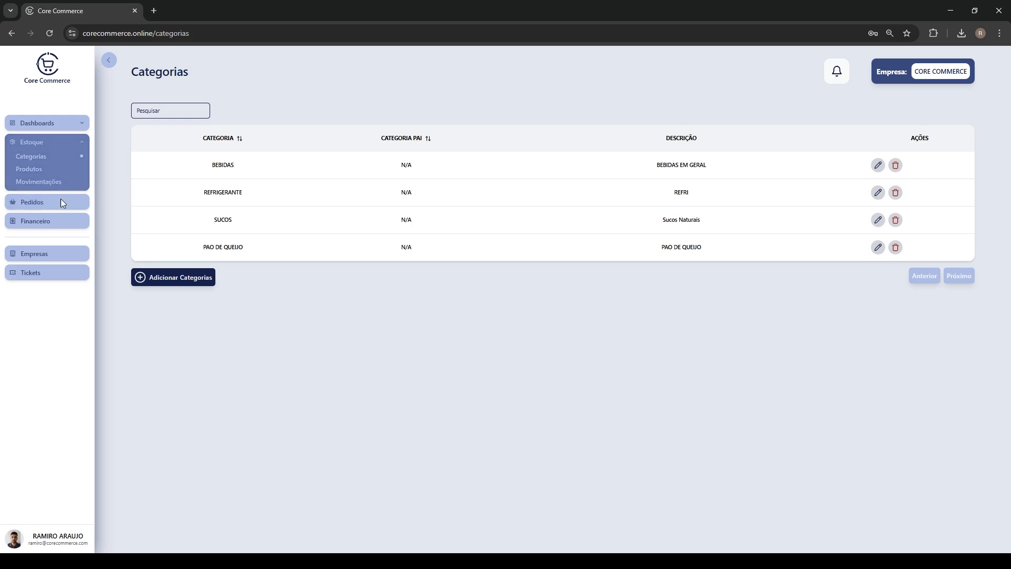